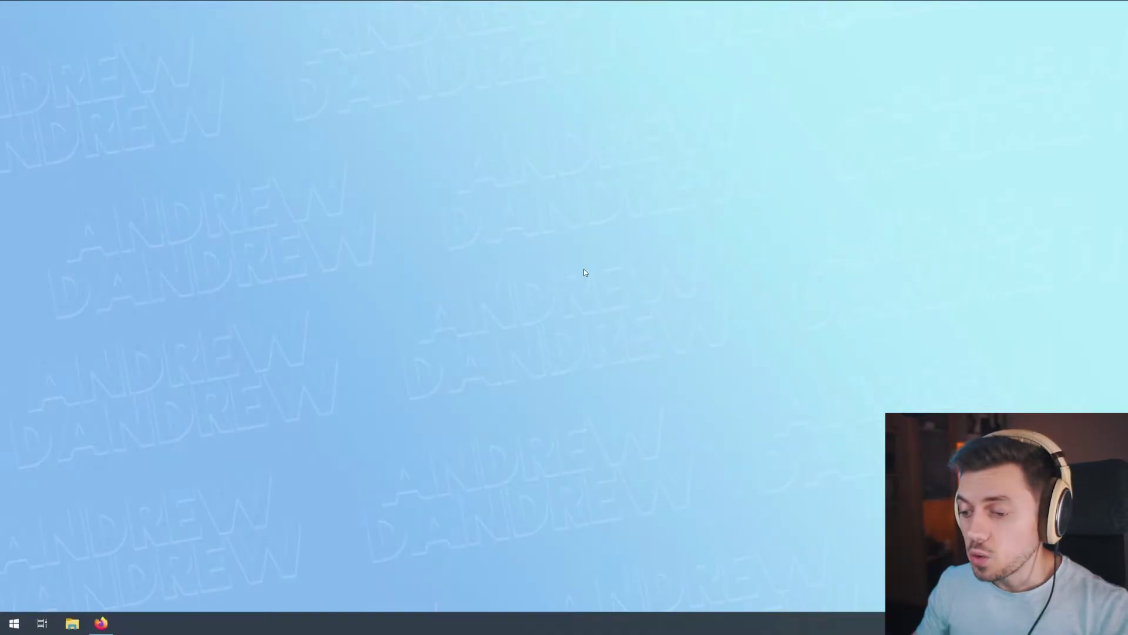
Search the web for 'Equalizer APO' in a new Firefox tab.
click(111, 627)
click(453, 238)
text(E)
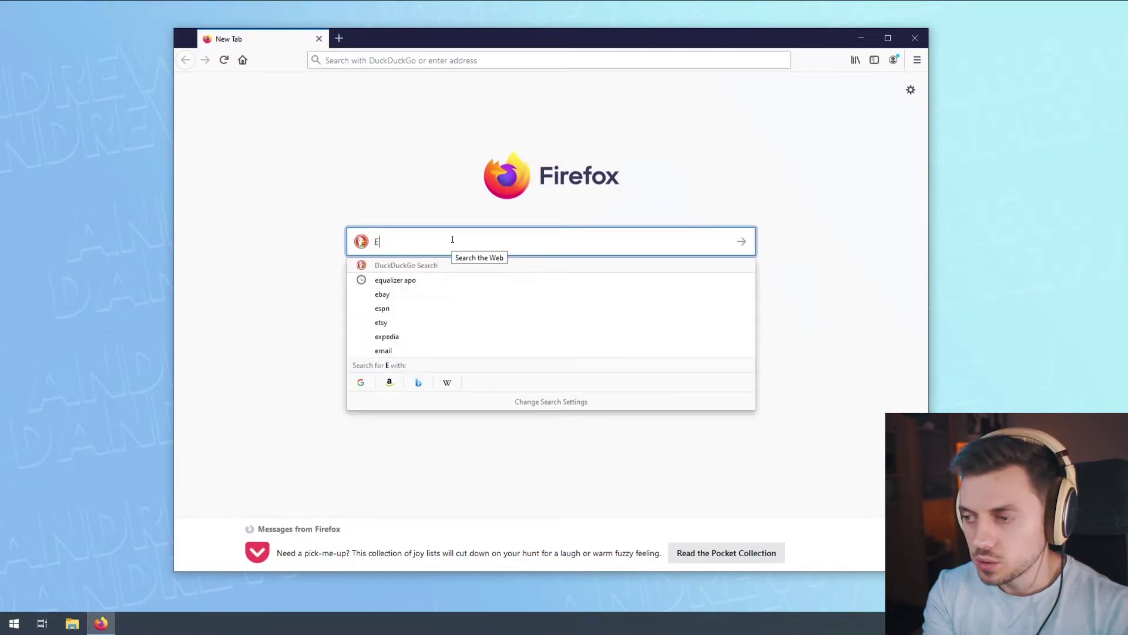
text(qualizer APO)
key(Return)
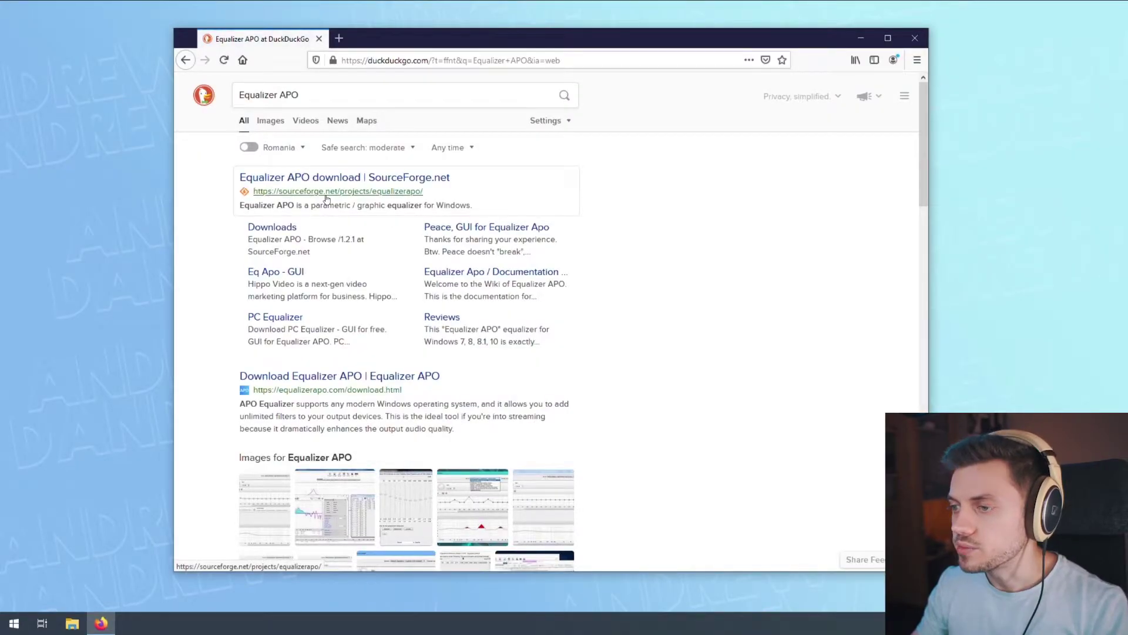
Download and save EqualizerAPO64-1.2.1.exe from the SourceForge project page.
click(294, 178)
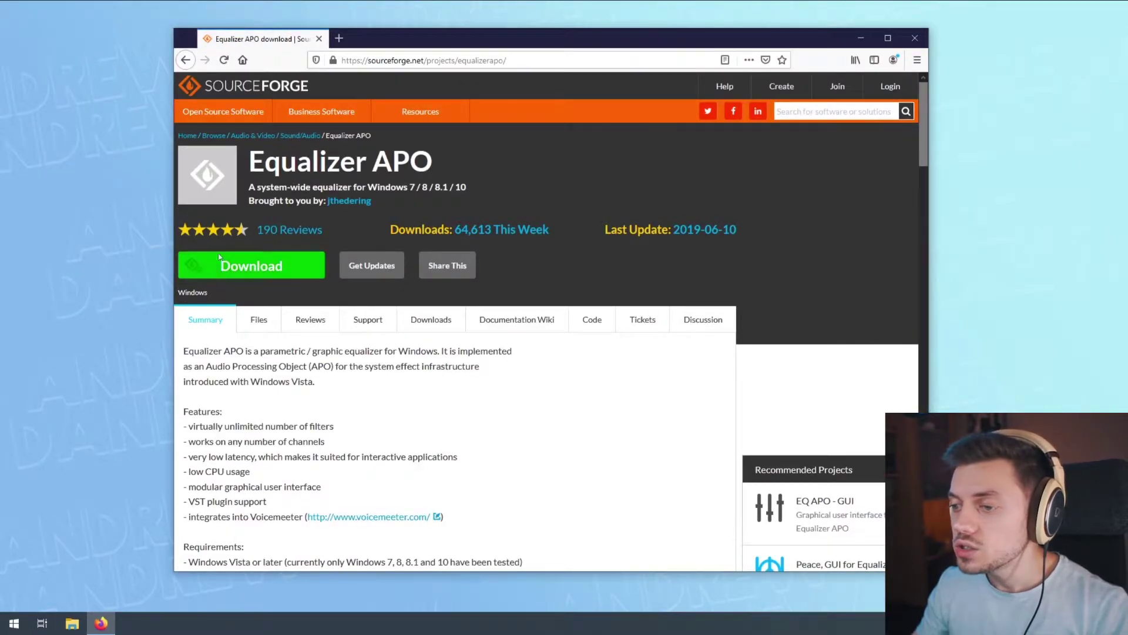
click(264, 276)
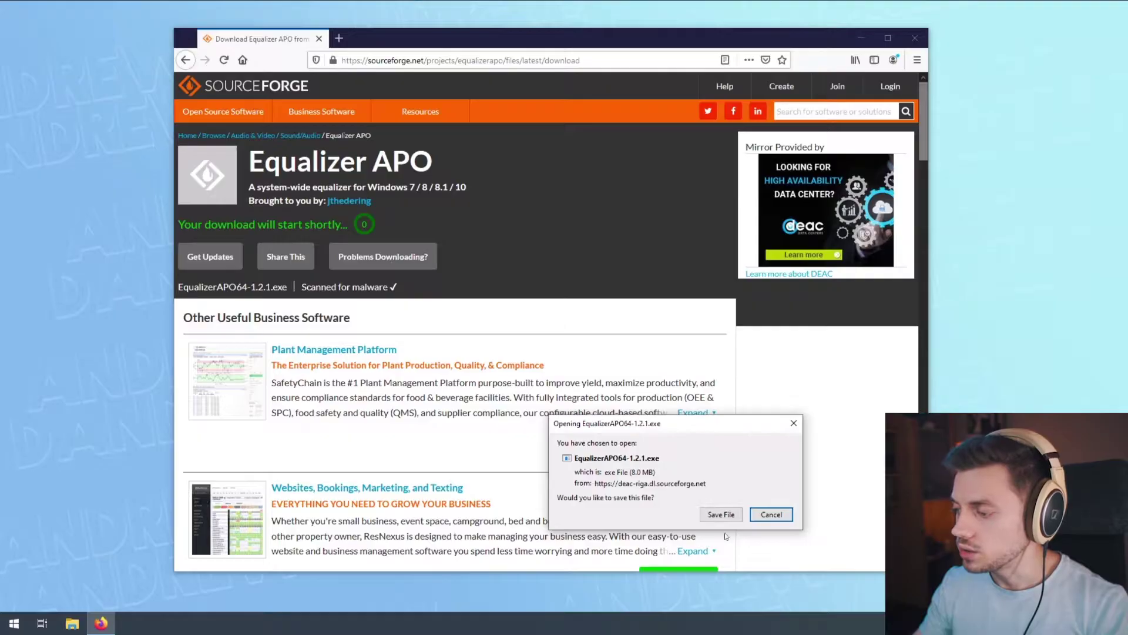
click(724, 515)
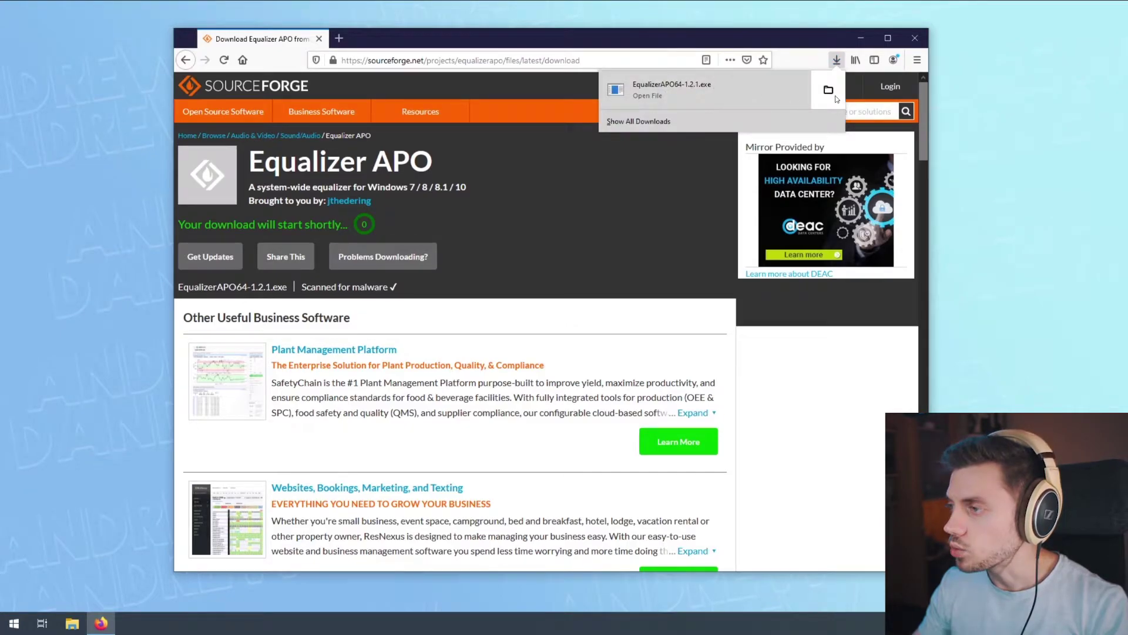
Launch the downloaded Equalizer APO installer from the Downloads folder.
click(829, 89)
click(839, 82)
click(863, 39)
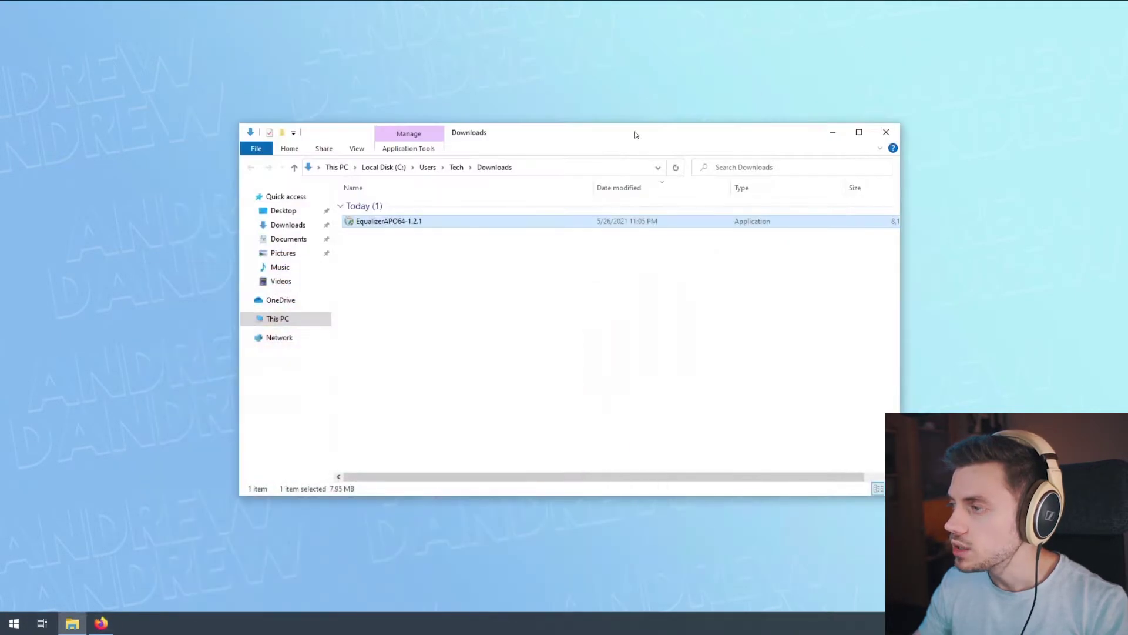
double_click(382, 223)
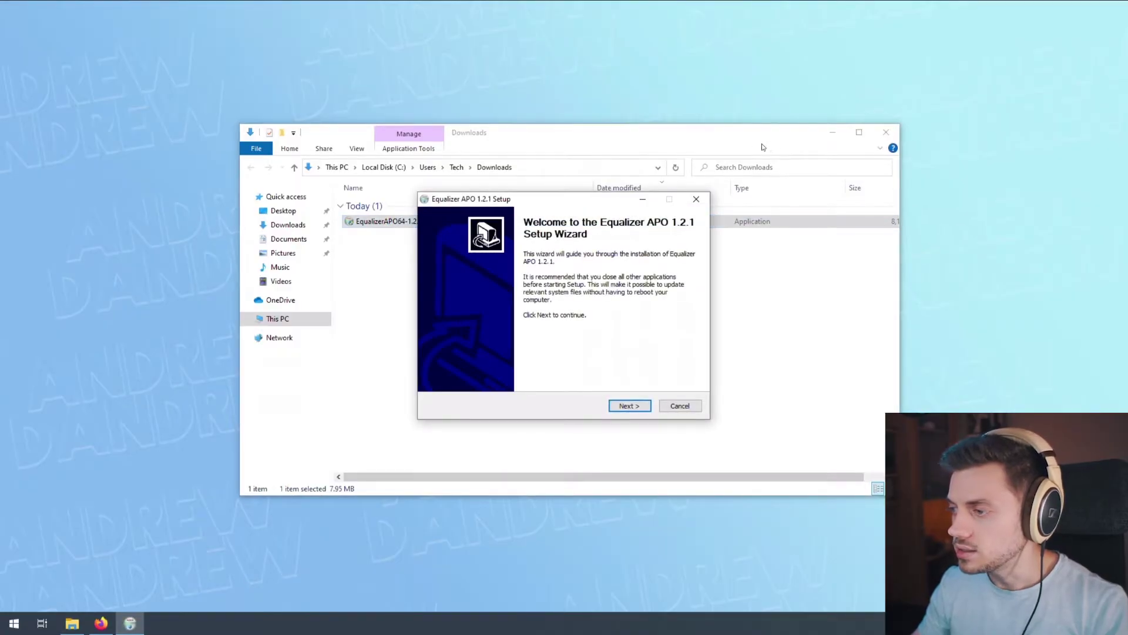
click(833, 133)
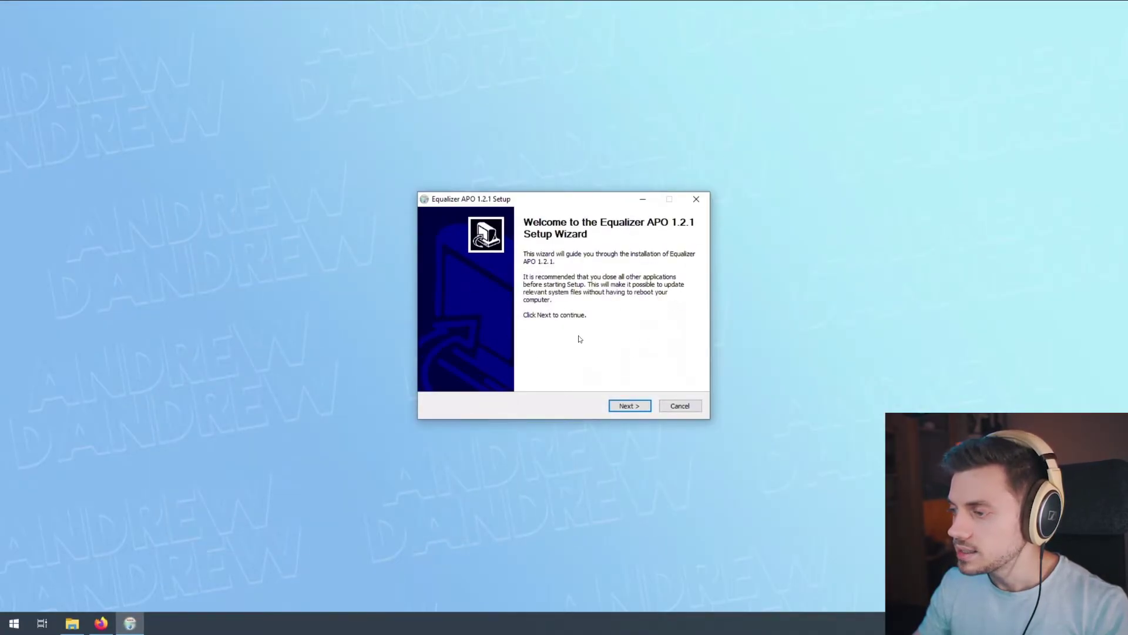
Accept the license and install to C:\Program Files\EqualizerAPO with default shortcuts.
click(629, 406)
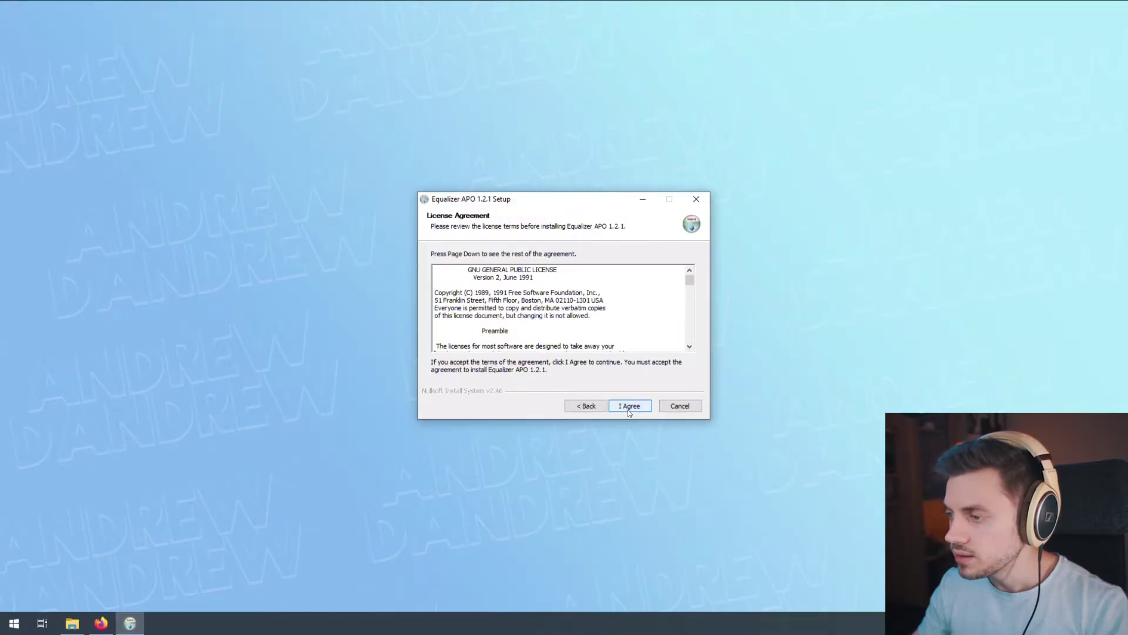
drag(690, 281, 686, 351)
click(638, 407)
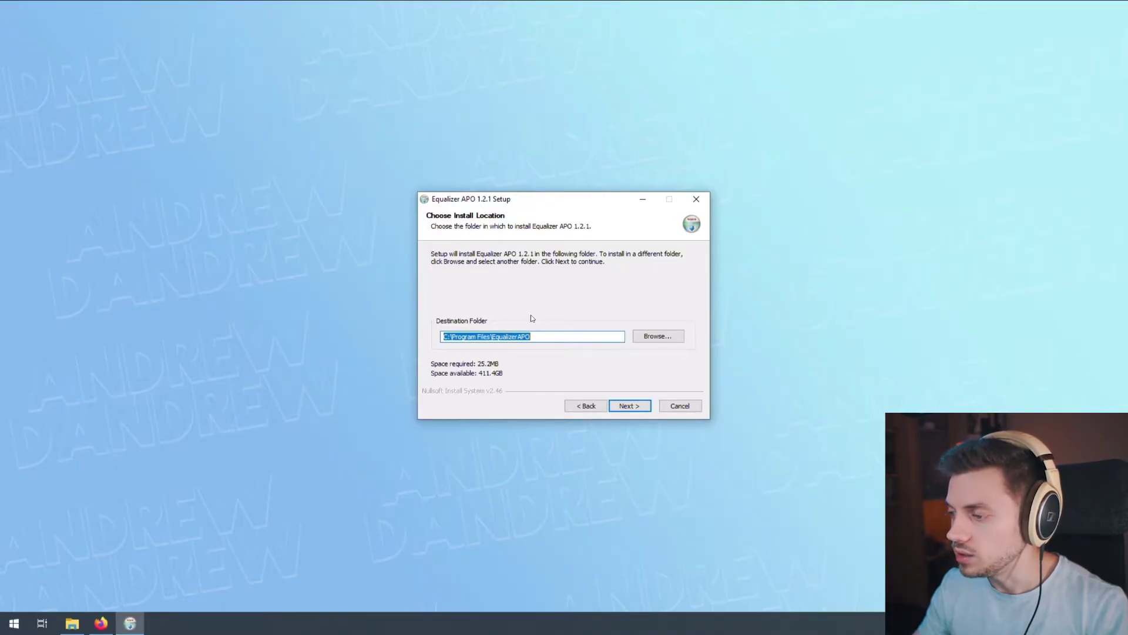
click(629, 405)
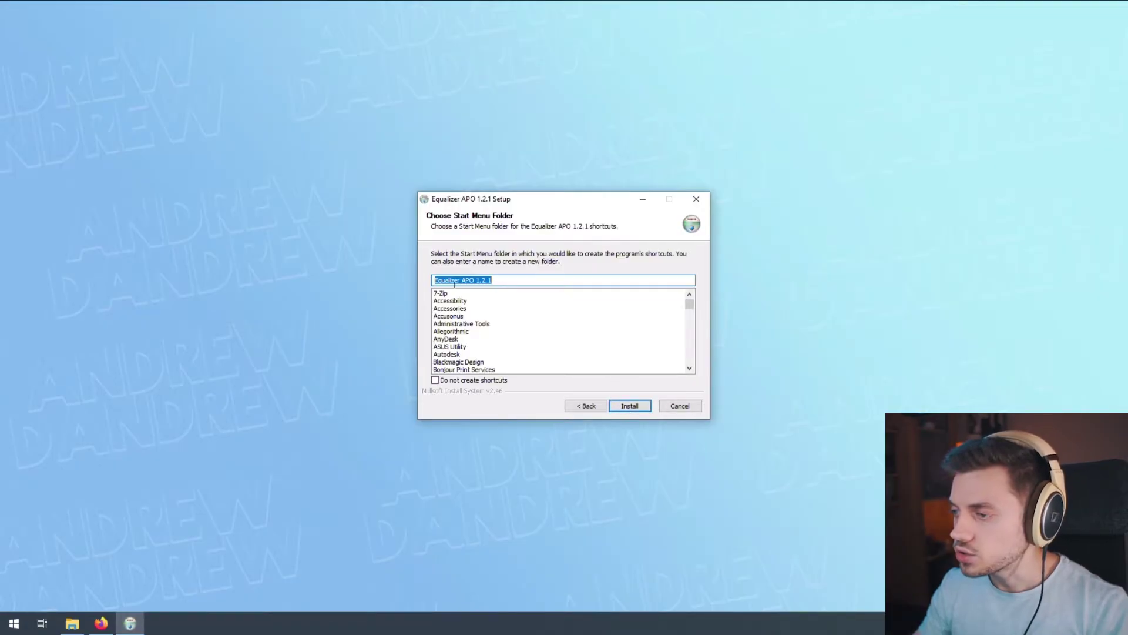
click(625, 407)
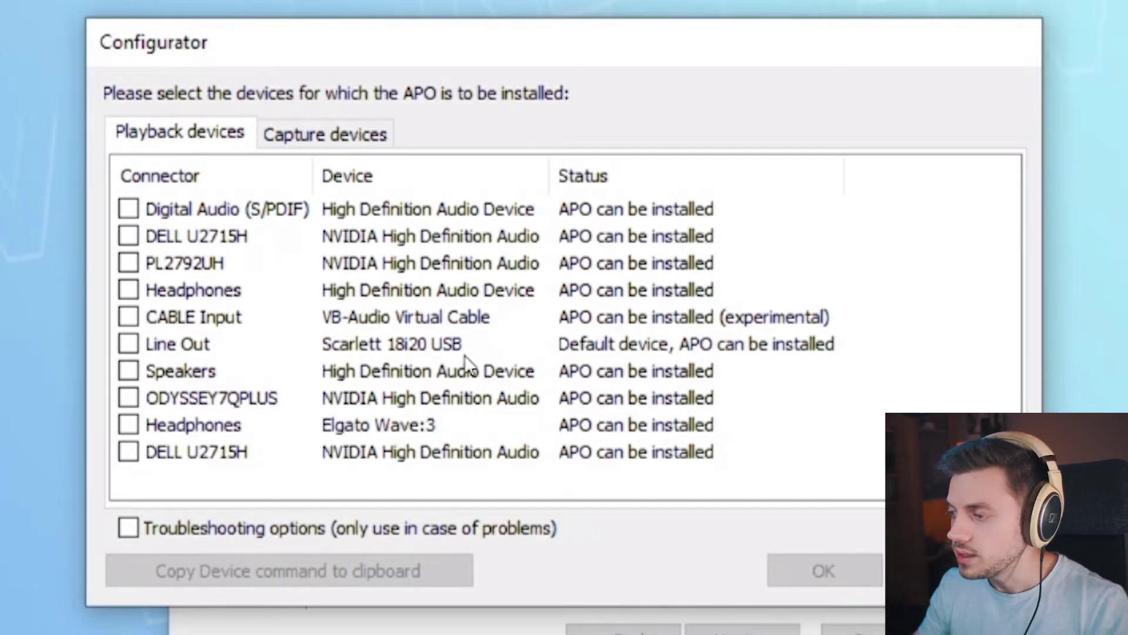
Leave only Line Out (Scarlett 18i20 USB) ticked for the APO, confirm, and dismiss the info message.
click(127, 347)
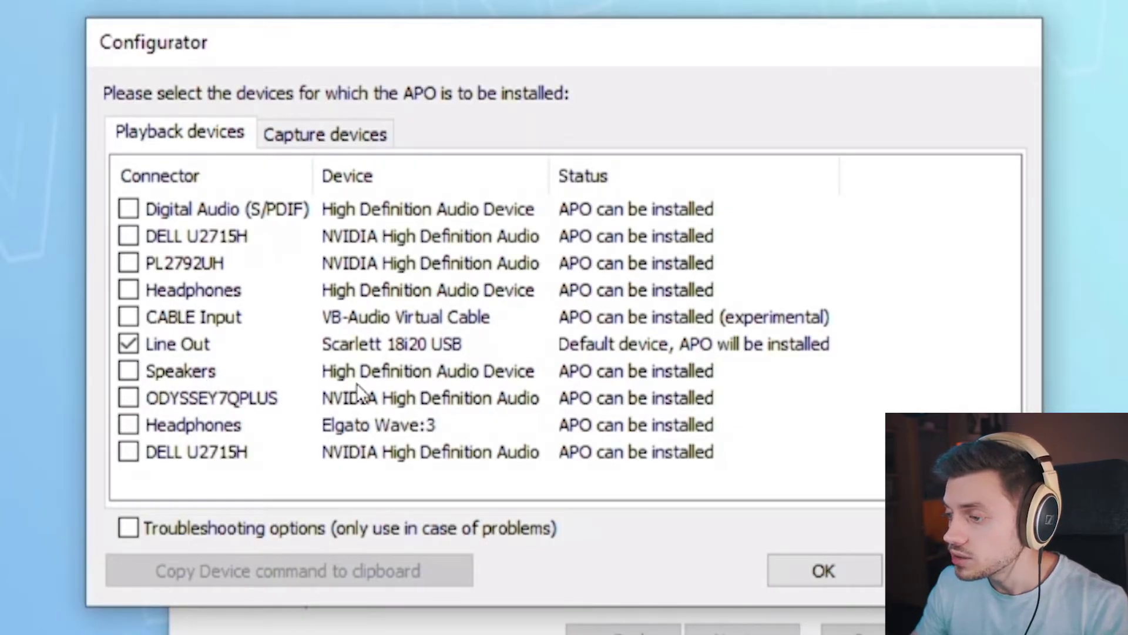
click(129, 372)
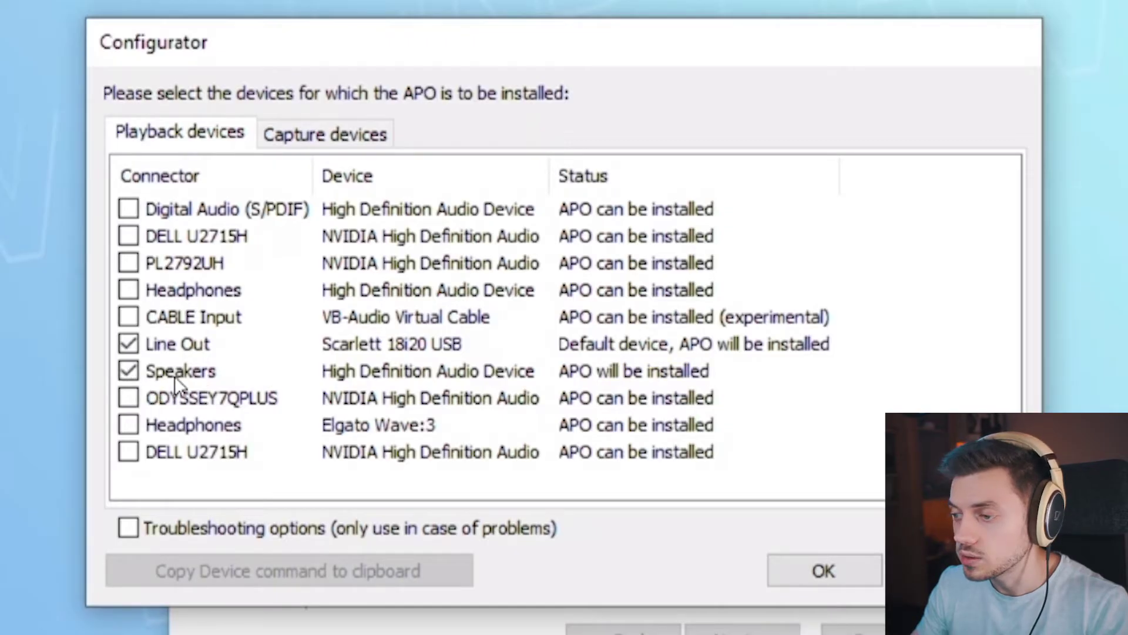
click(129, 399)
click(129, 425)
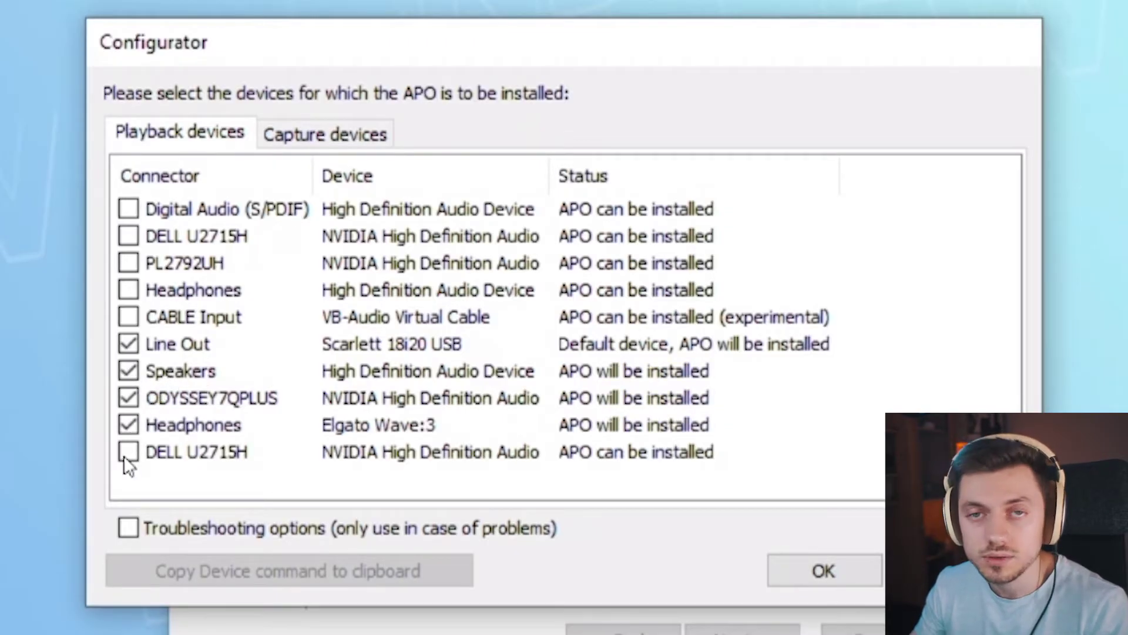
click(129, 452)
click(129, 452)
click(128, 425)
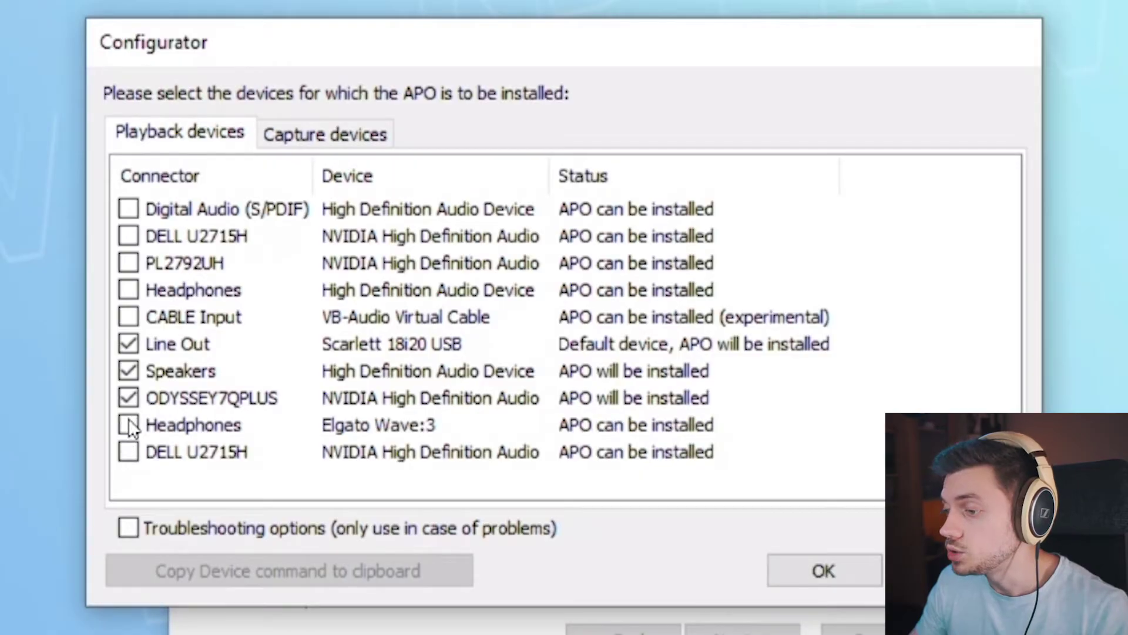
click(128, 399)
click(128, 371)
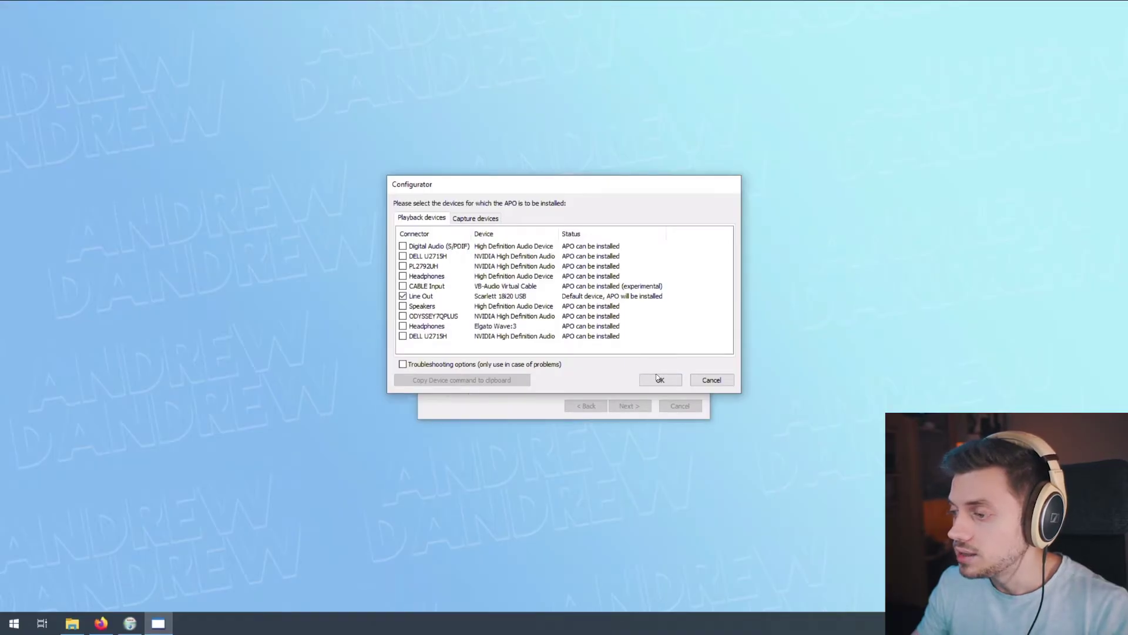
click(660, 380)
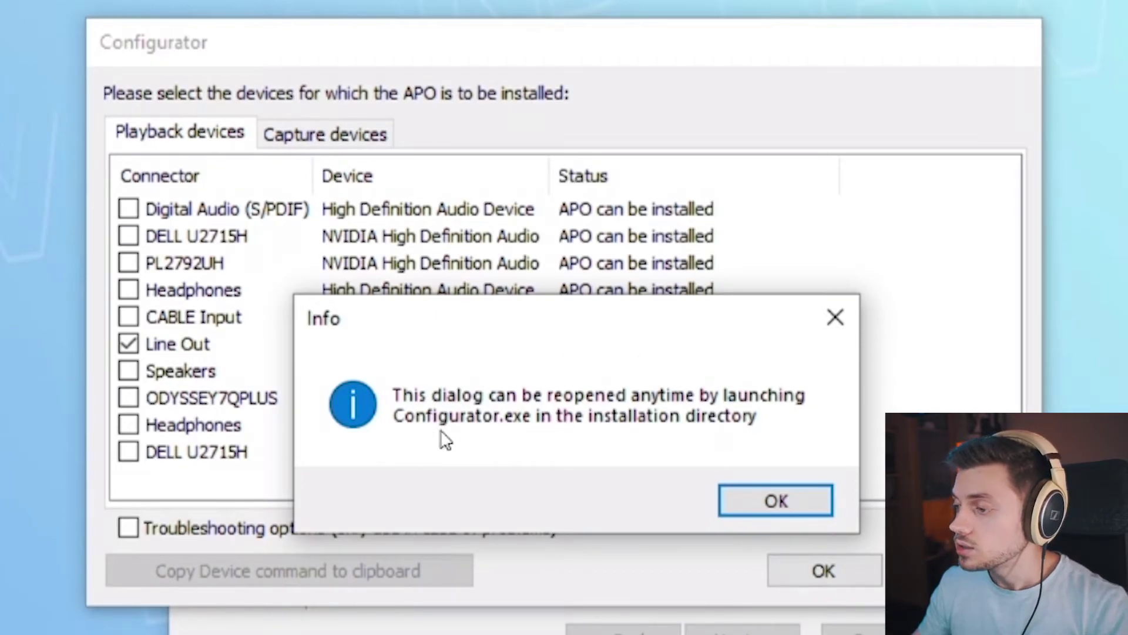
click(767, 500)
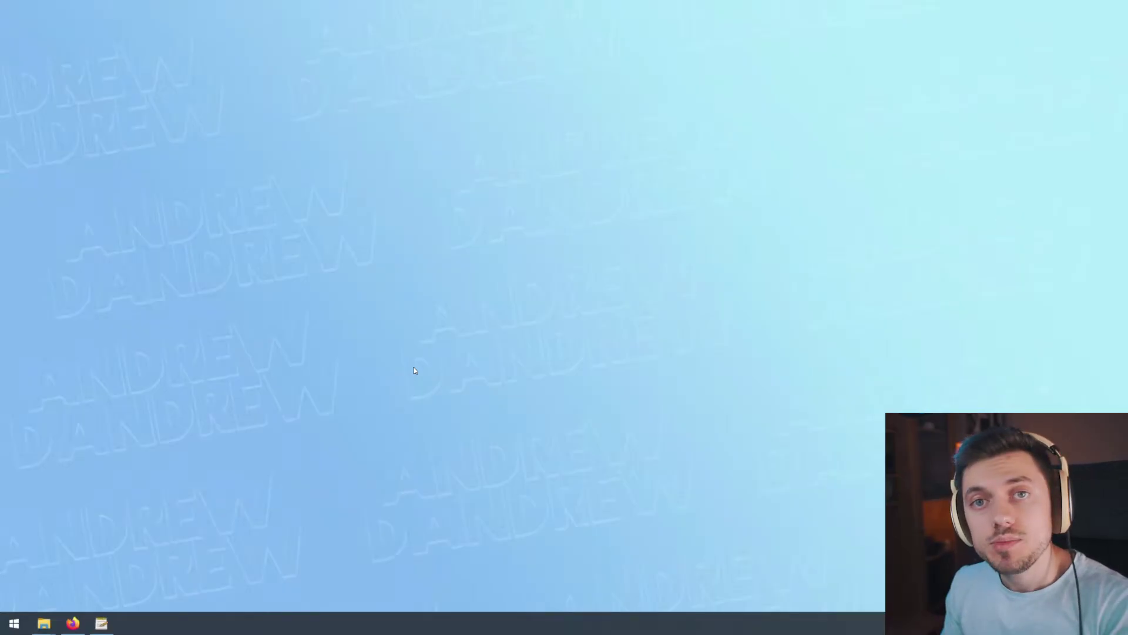
Restore Firefox on the AutoEq GitHub repository and open its results folder.
click(80, 616)
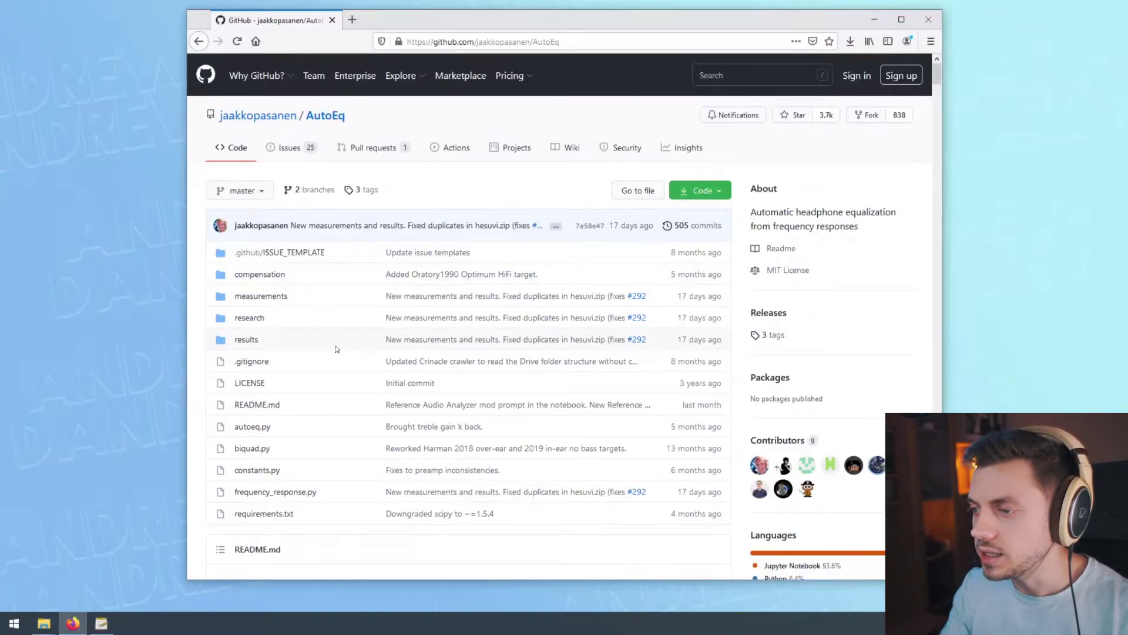
click(246, 339)
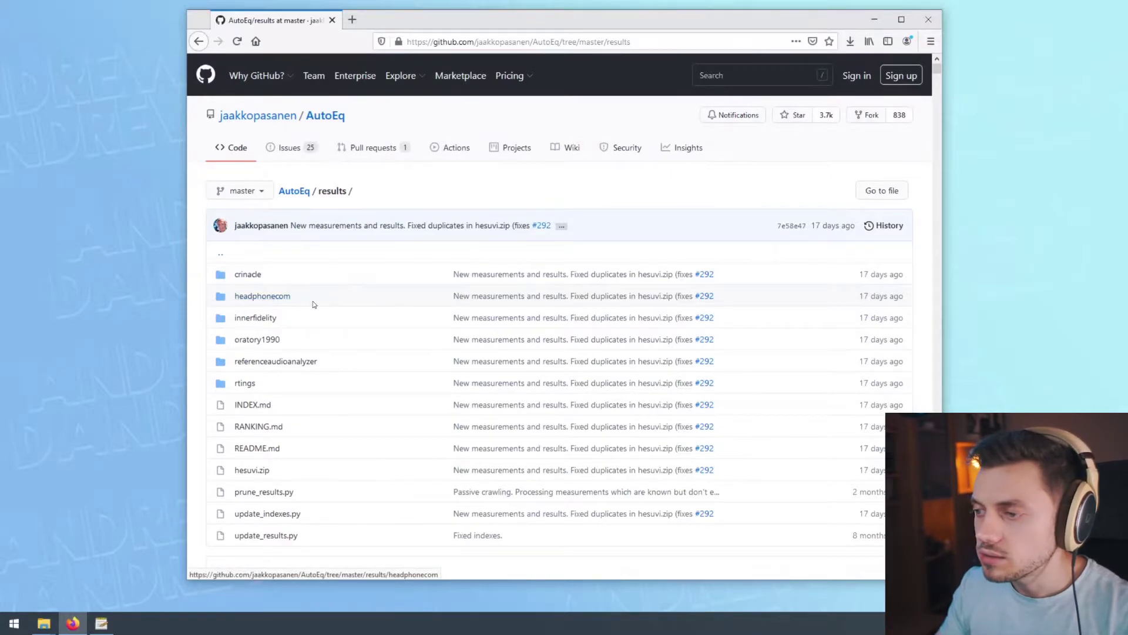
Open the headphonecom measurements folder and locate Sennheiser HD 598 in its list.
click(250, 299)
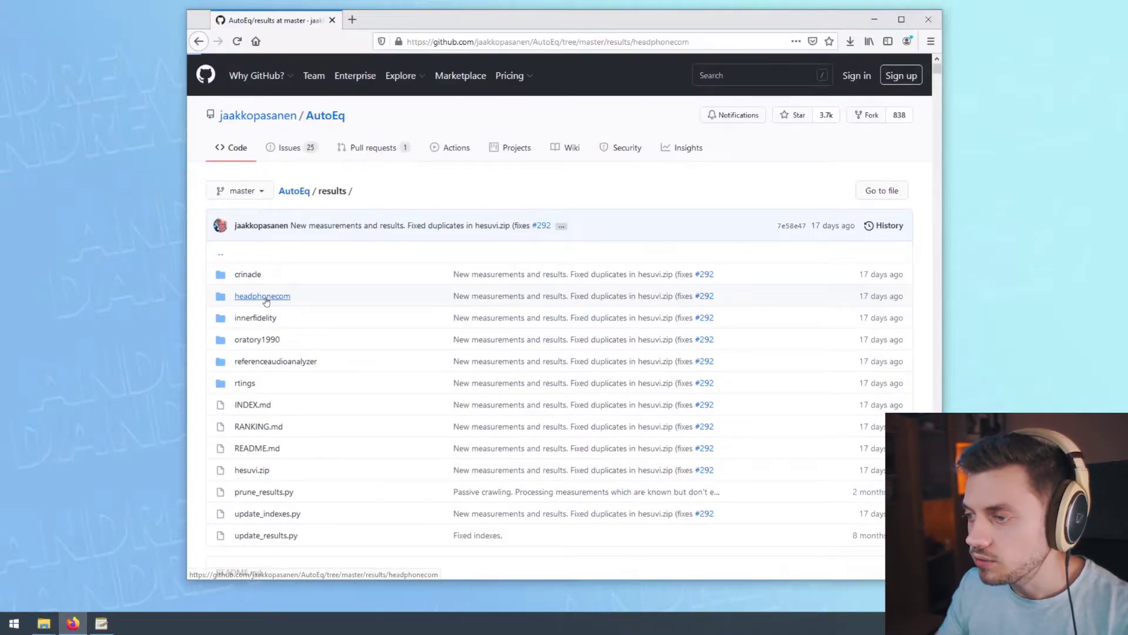
scroll(465, 354, down, 10)
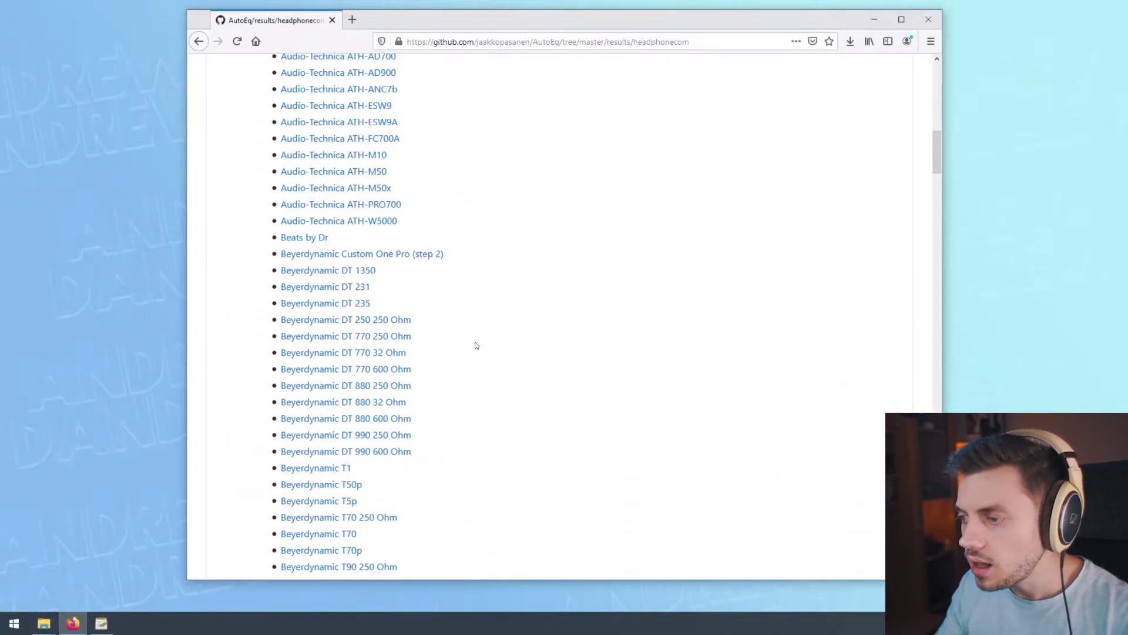
scroll(494, 338, down, 8)
scroll(511, 317, down, 20)
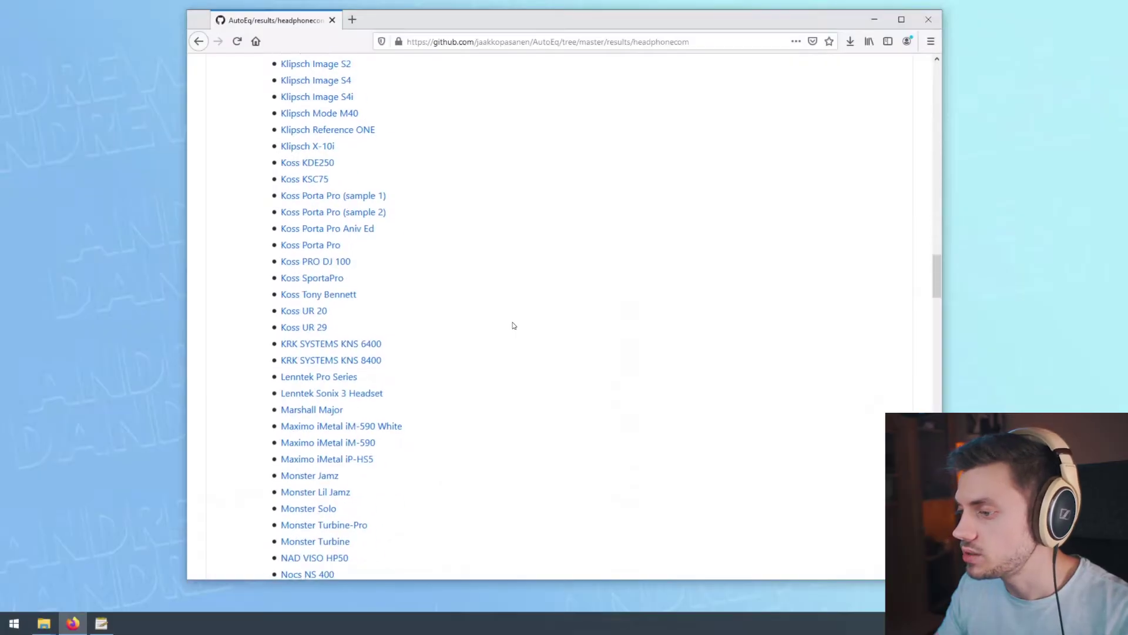
scroll(506, 282, down, 13)
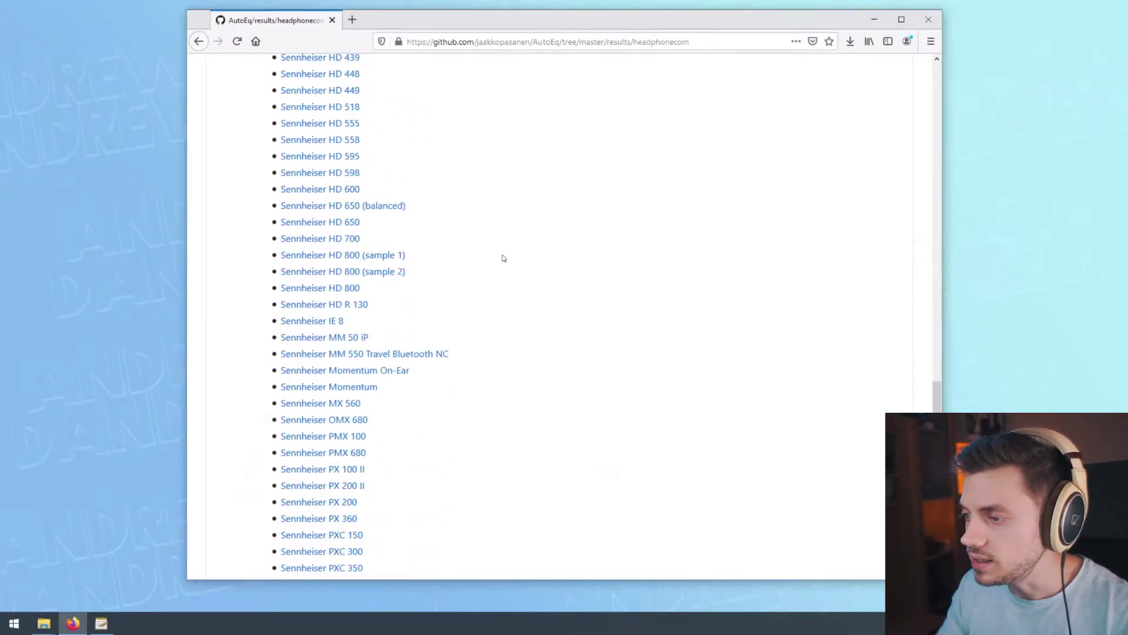
scroll(502, 256, up, 4)
scroll(502, 256, up, 9)
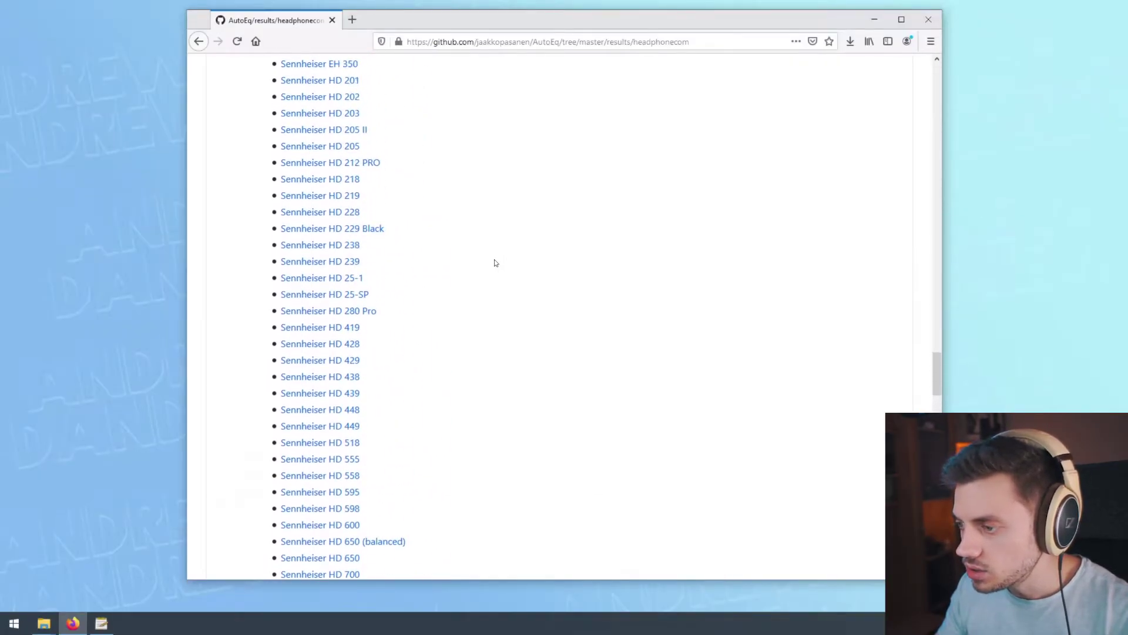
scroll(493, 262, down, 5)
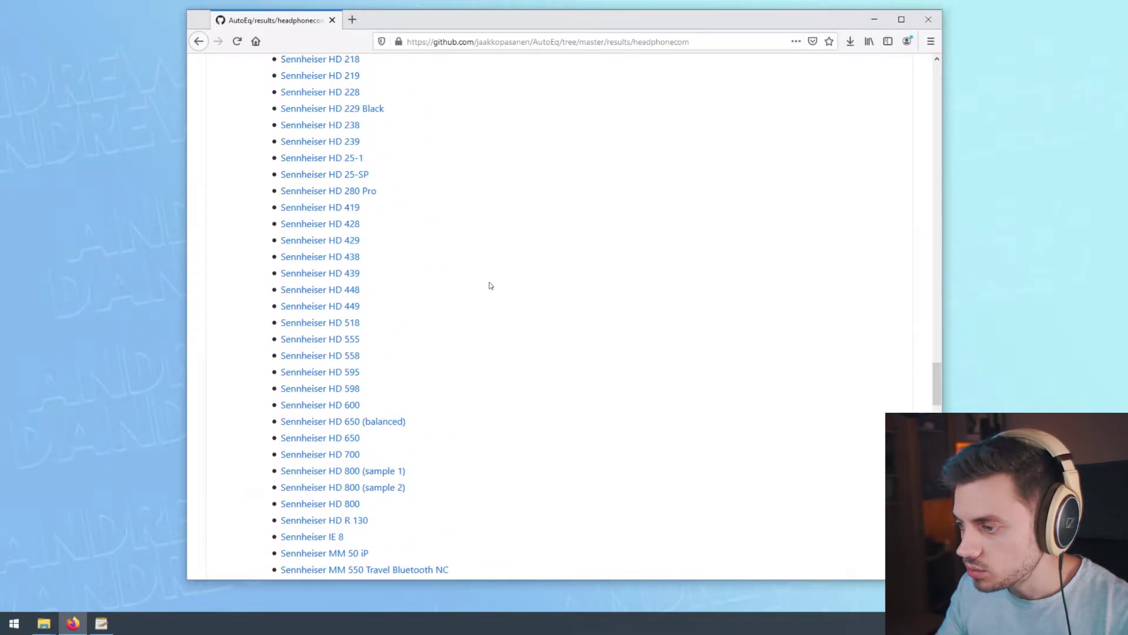
Open the Sennheiser HD 598 folder and review its README EQ tables.
click(326, 389)
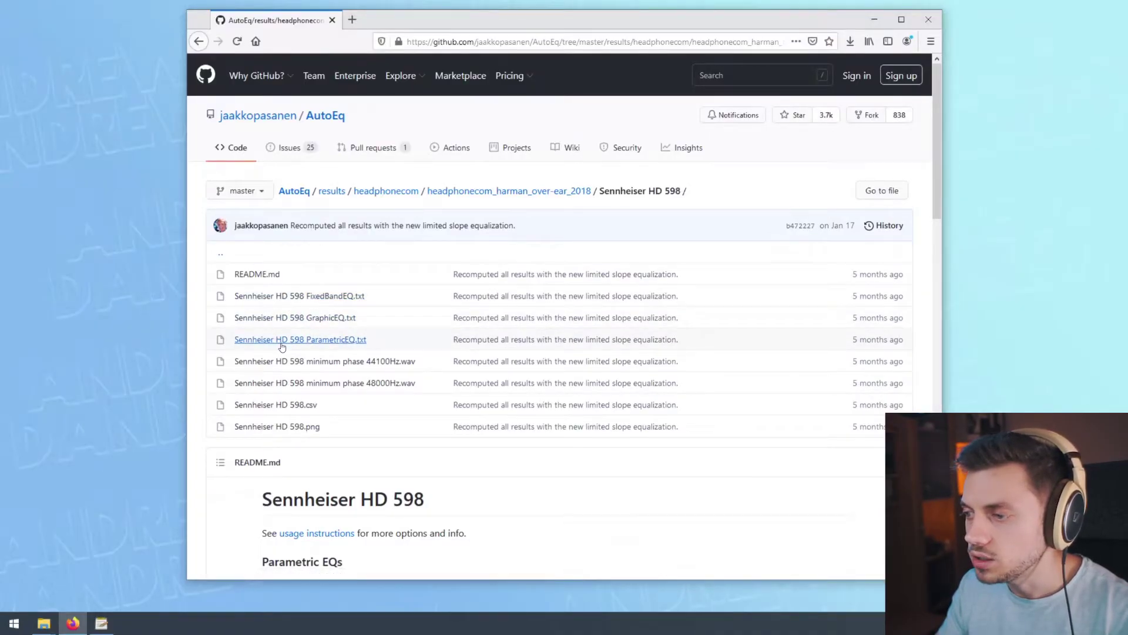
scroll(615, 373, down, 5)
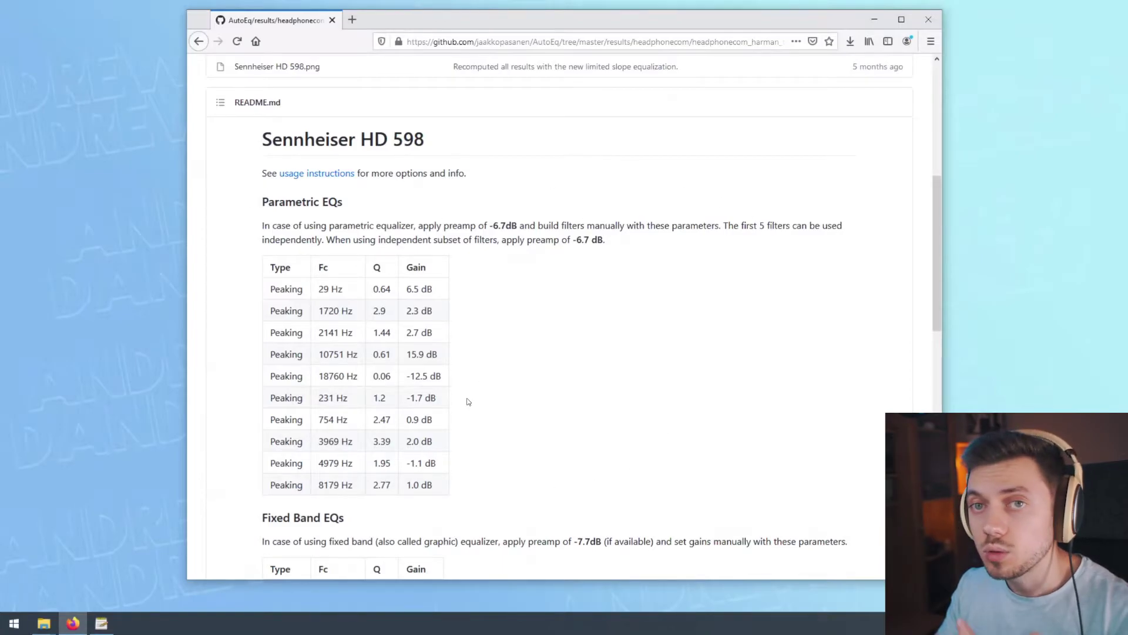
scroll(470, 398, up, 5)
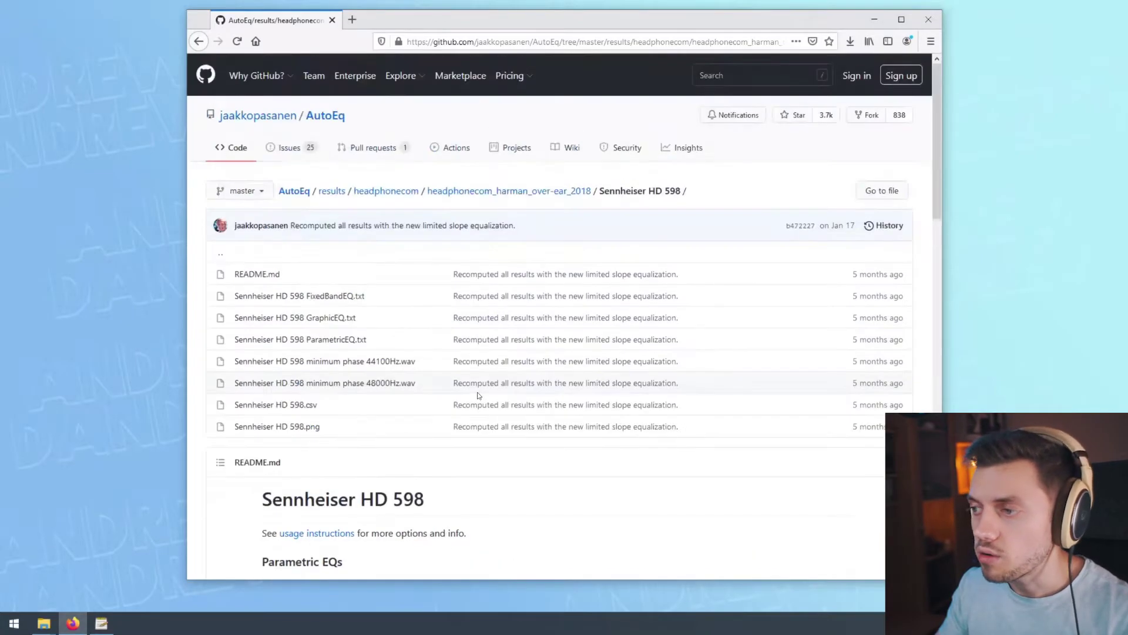
Save the raw Sennheiser HD 598 GraphicEQ.txt to Downloads and show the downloads list.
click(301, 323)
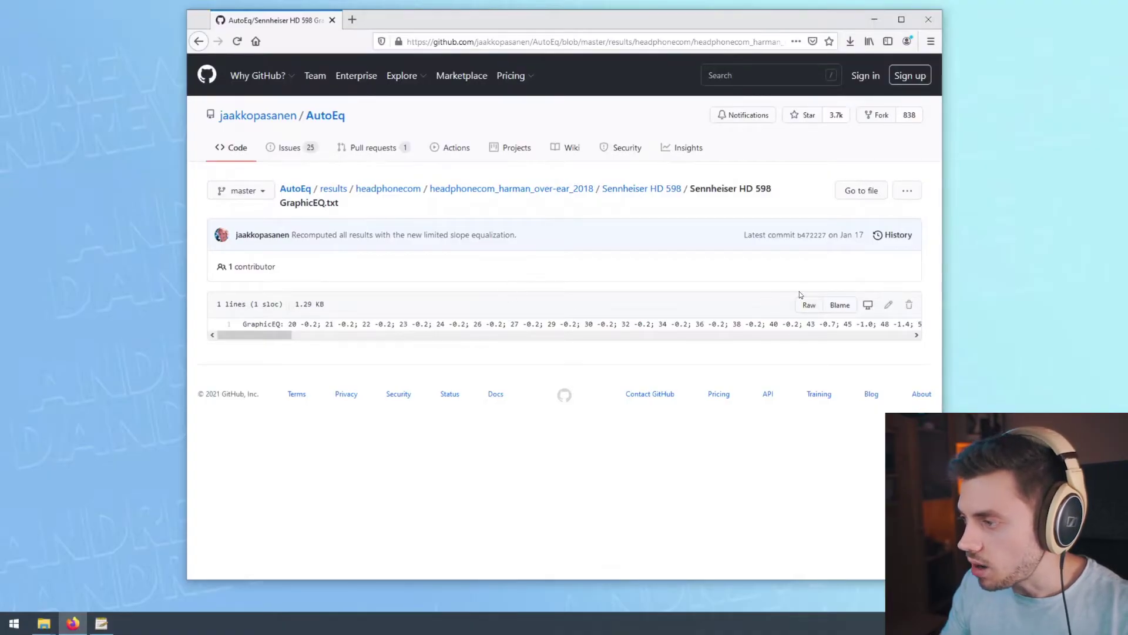
right_click(813, 308)
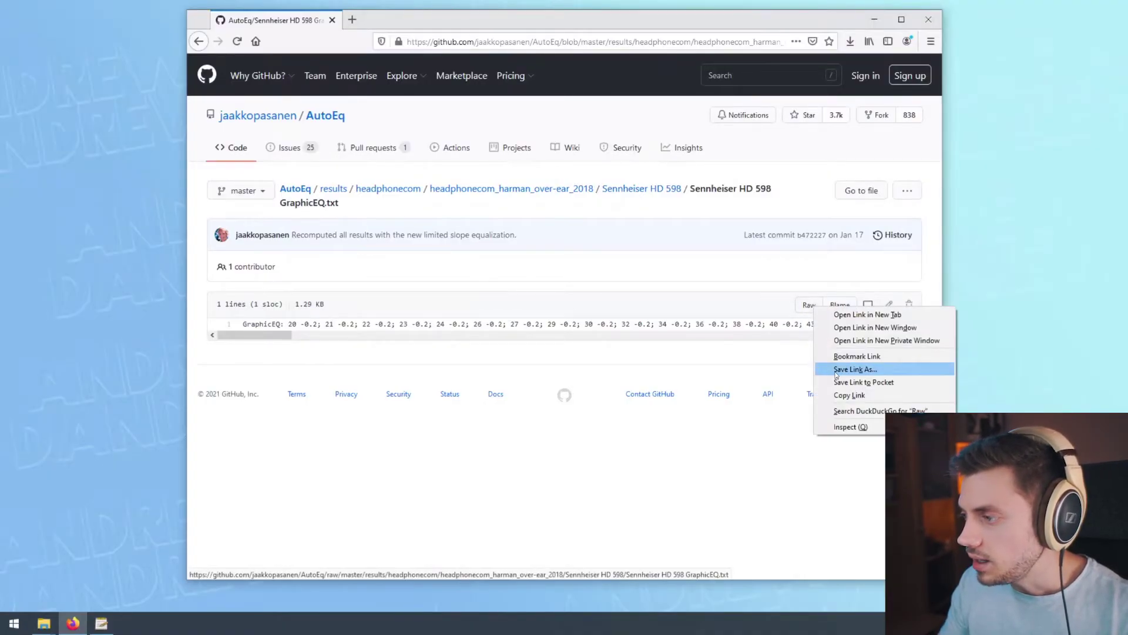
click(859, 372)
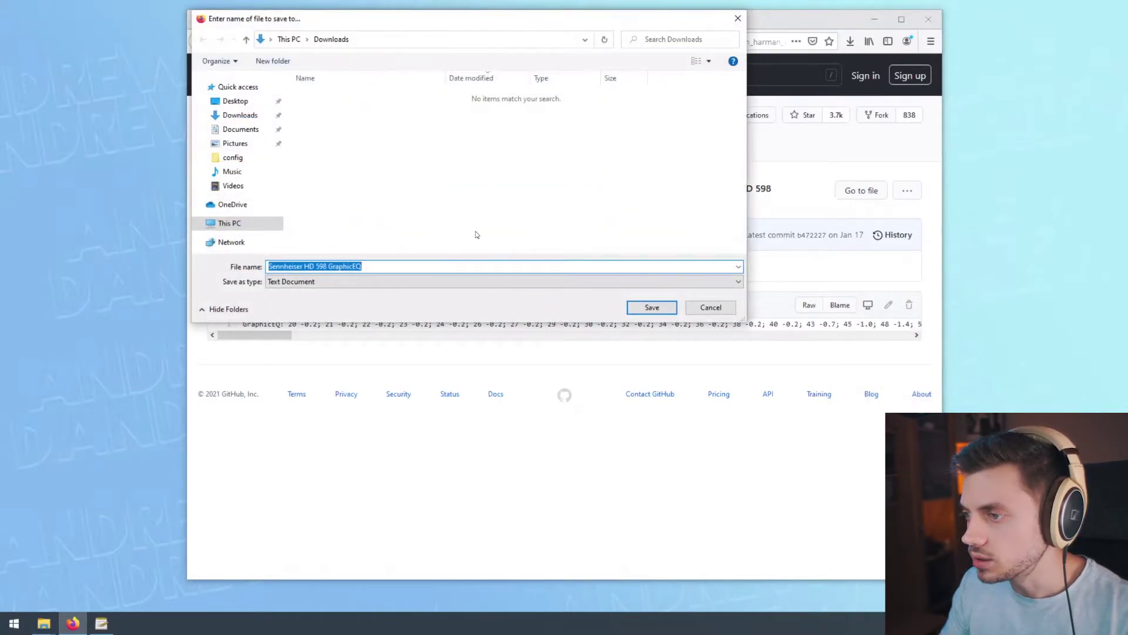
click(652, 308)
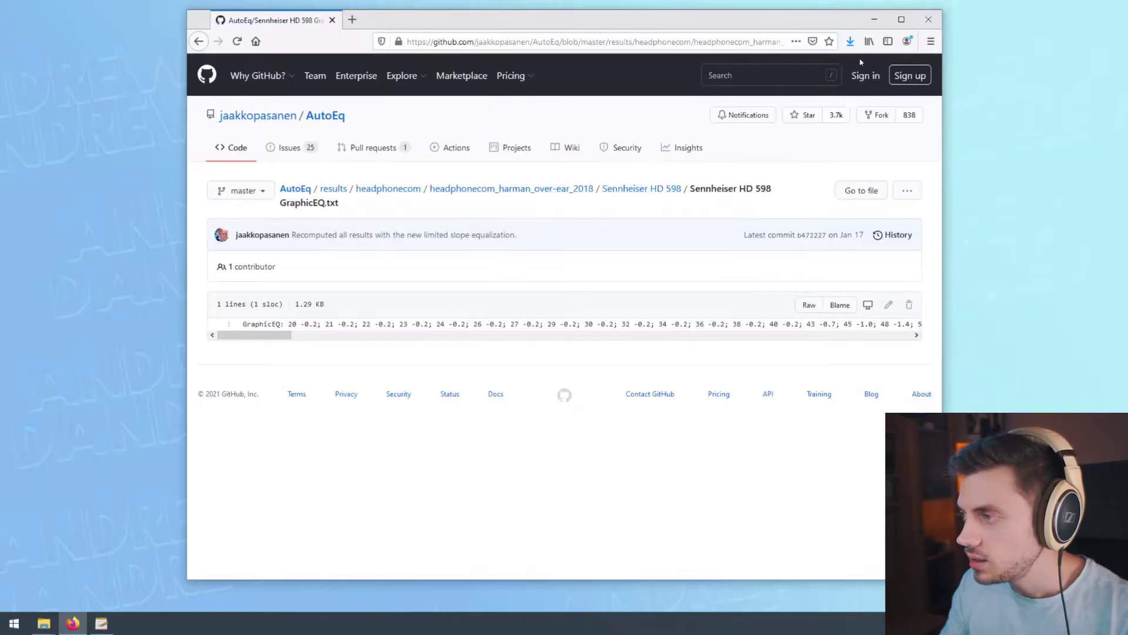
click(850, 41)
Paste Sennheiser HD 598 GraphicEQ into C:\Program Files\EqualizerAPO\config, replacing the existing copy.
click(842, 72)
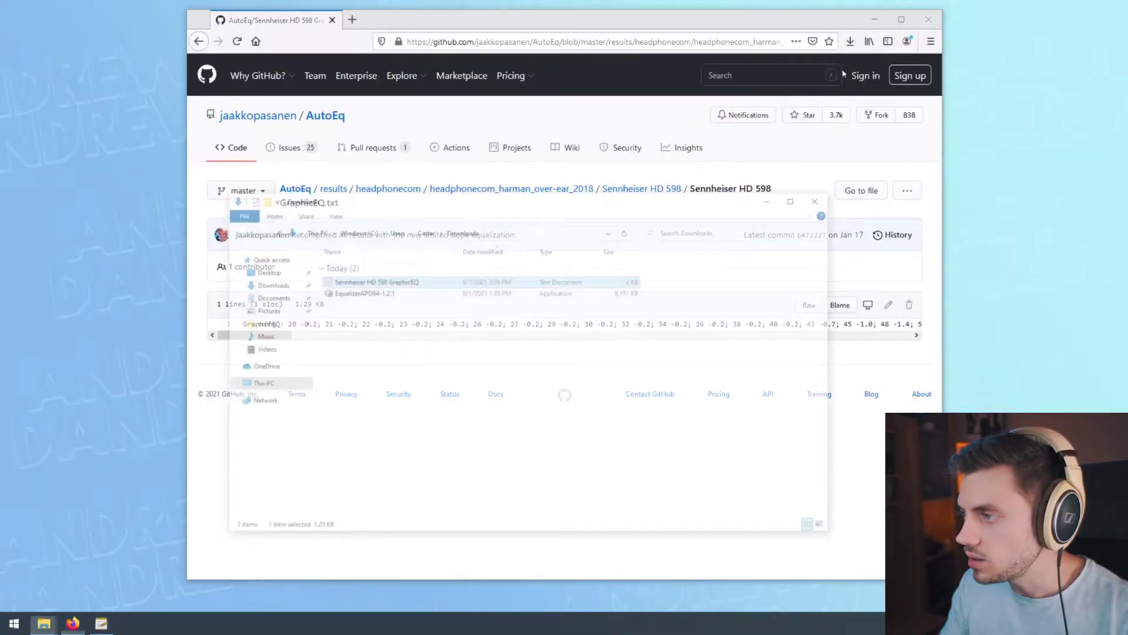
click(874, 19)
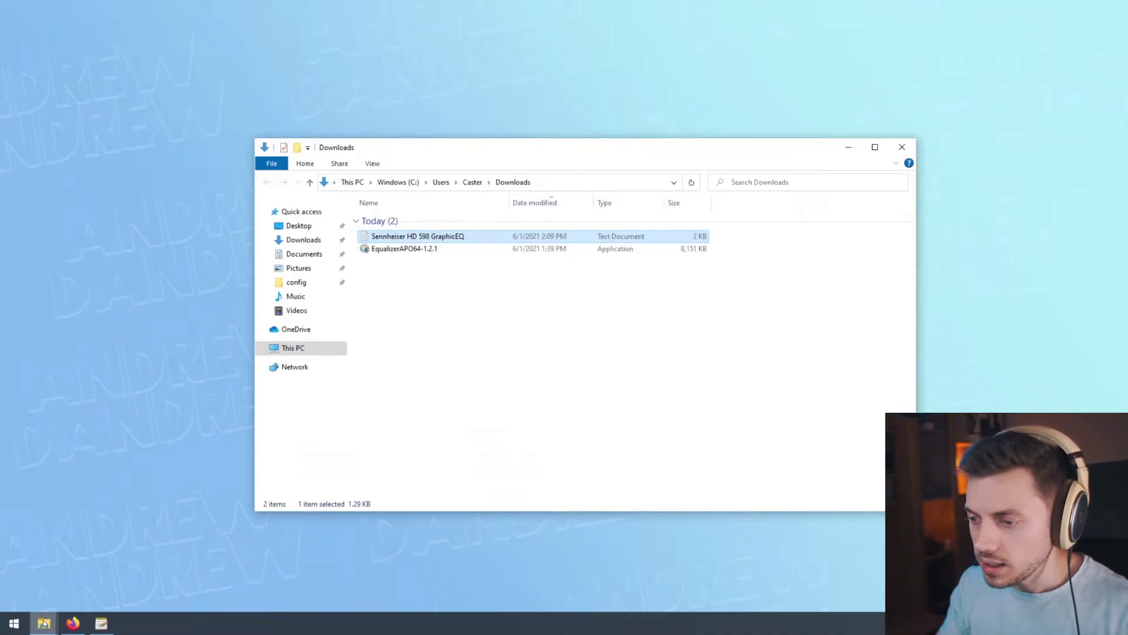
mouse_move(44, 623)
click(61, 573)
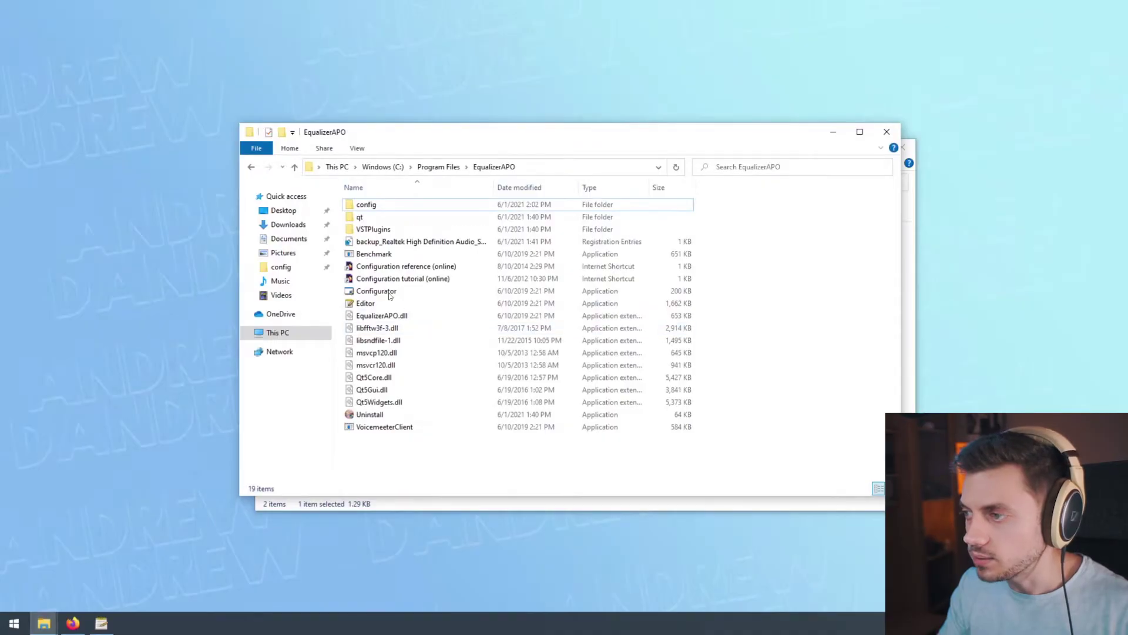
double_click(379, 204)
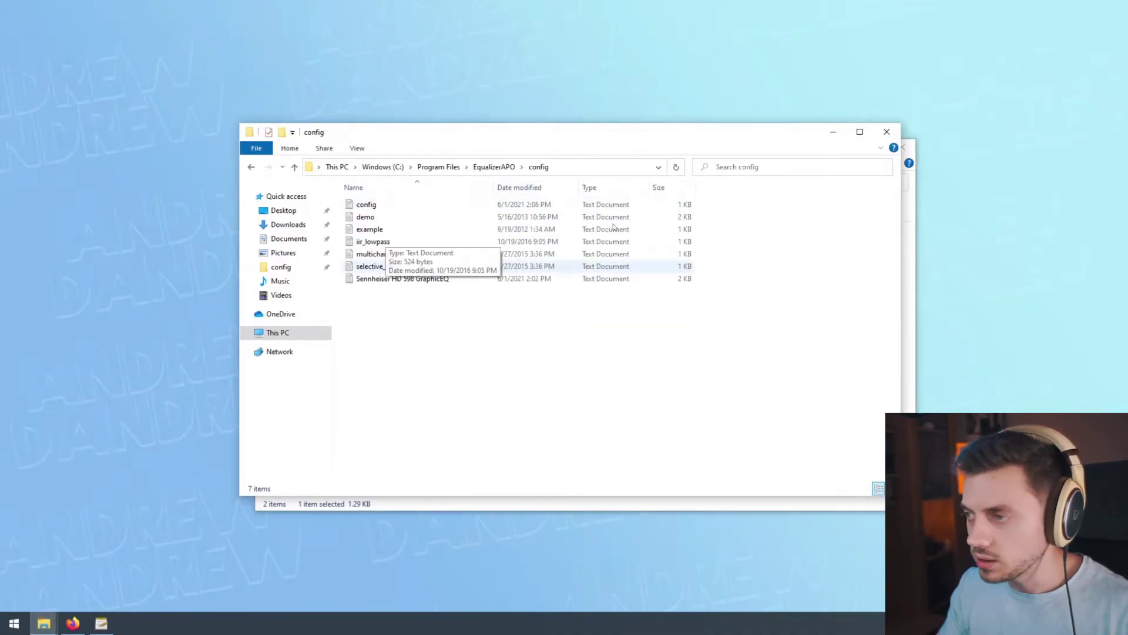
key(ctrl+v)
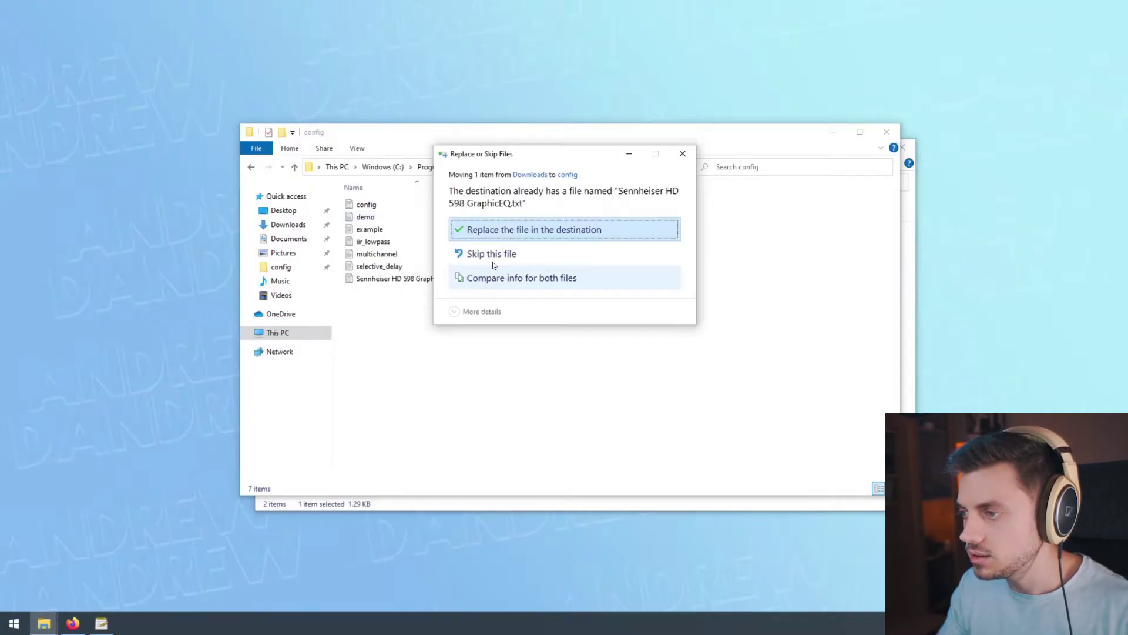
click(546, 230)
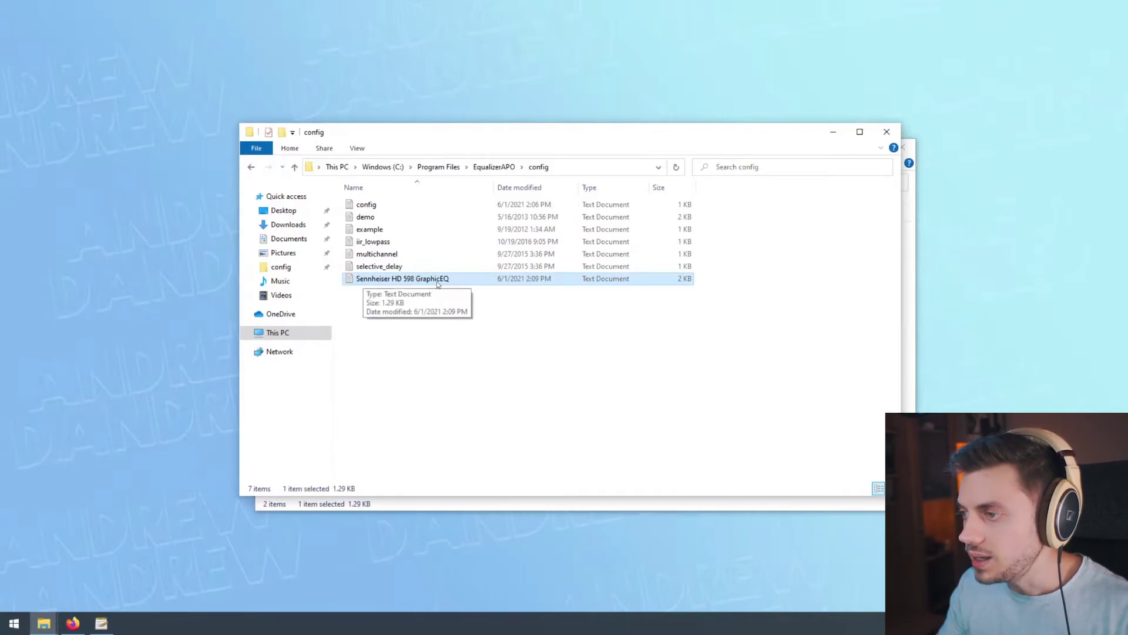
click(833, 132)
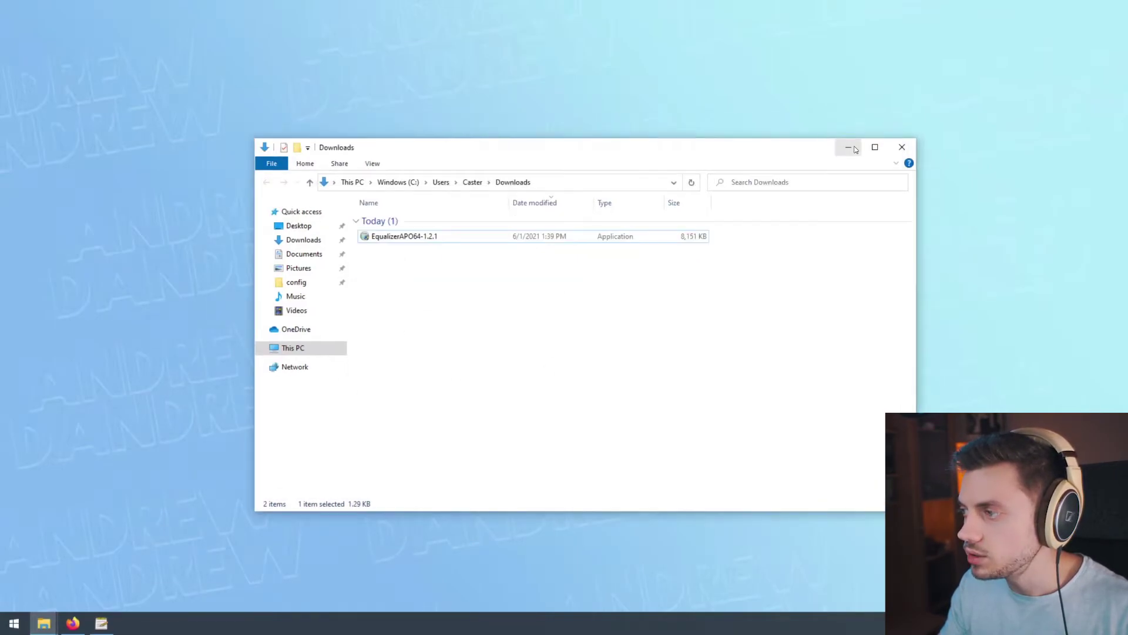
Delete the Graphic EQ, Include example.txt and Preamplification rows from config.txt.
click(849, 147)
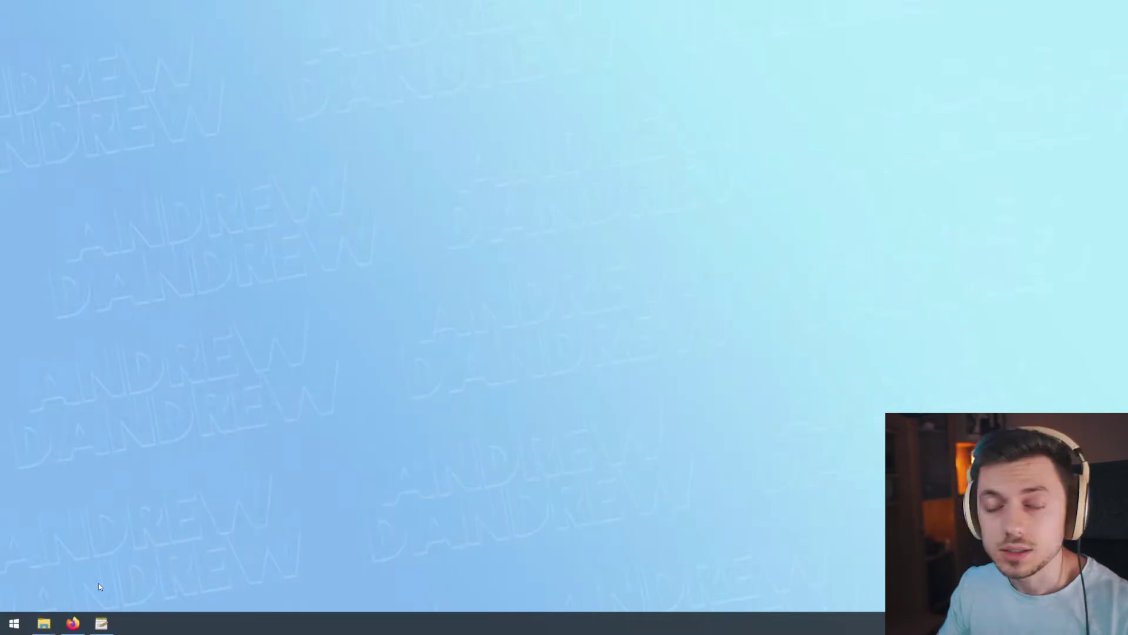
click(101, 623)
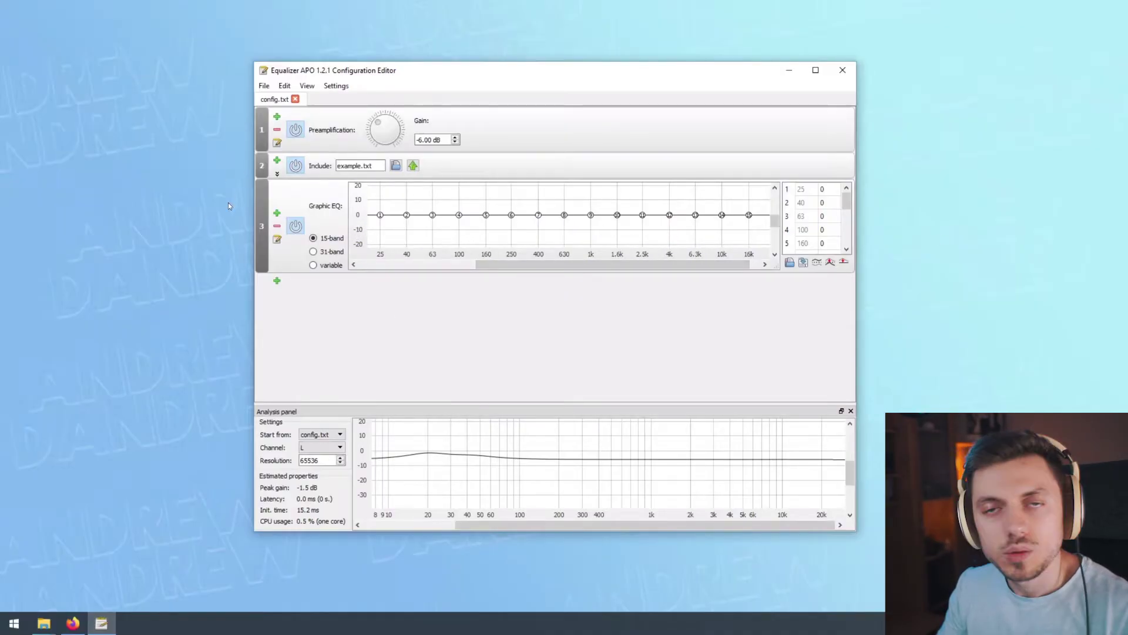
click(276, 228)
click(278, 174)
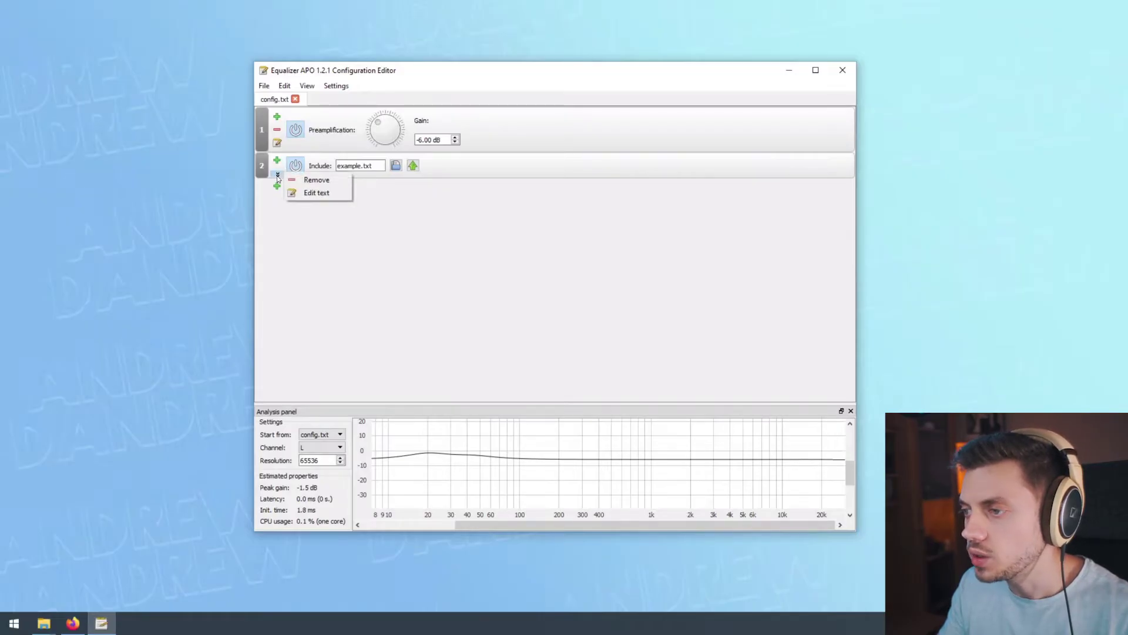
click(316, 183)
click(277, 130)
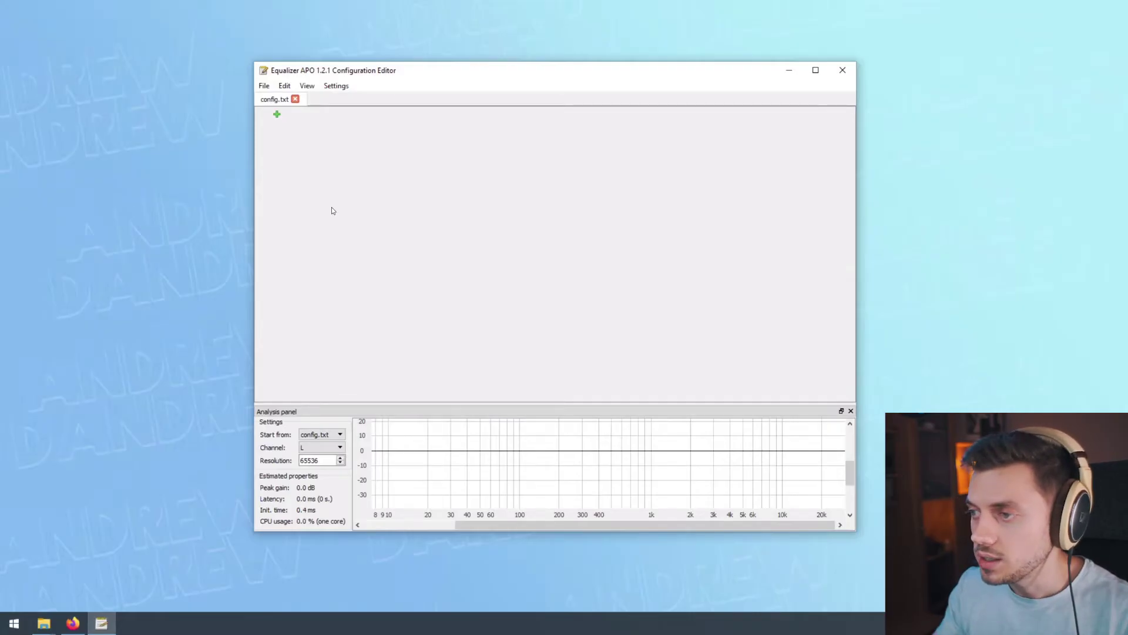
Add a Control > Include filter loading Sennheiser HD 598 GraphicEQ.txt.
click(277, 115)
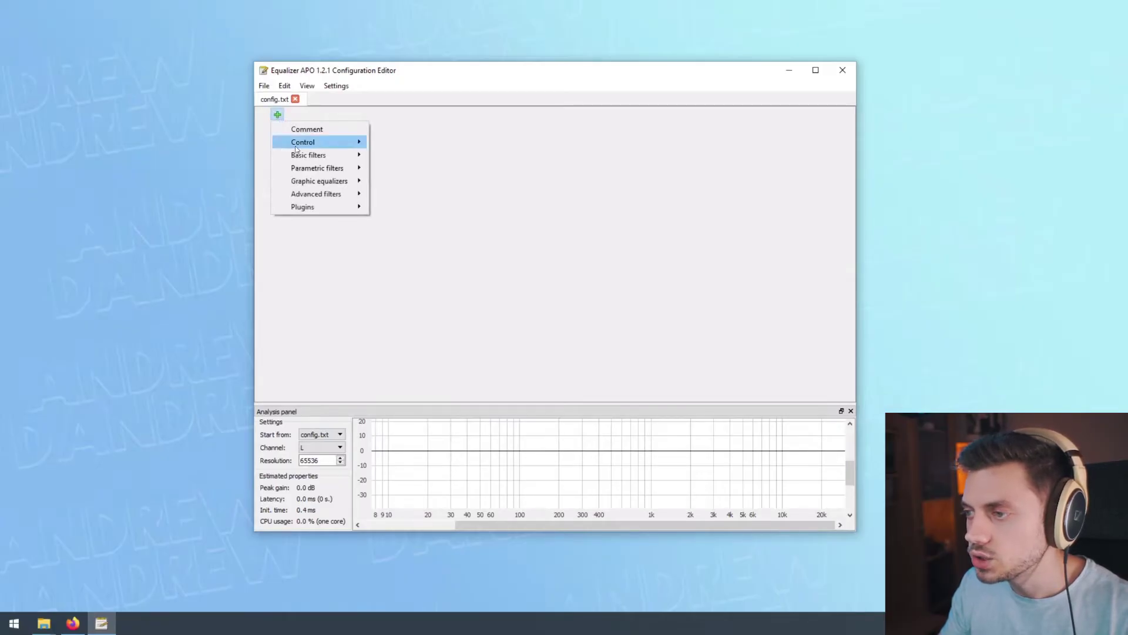
mouse_move(329, 143)
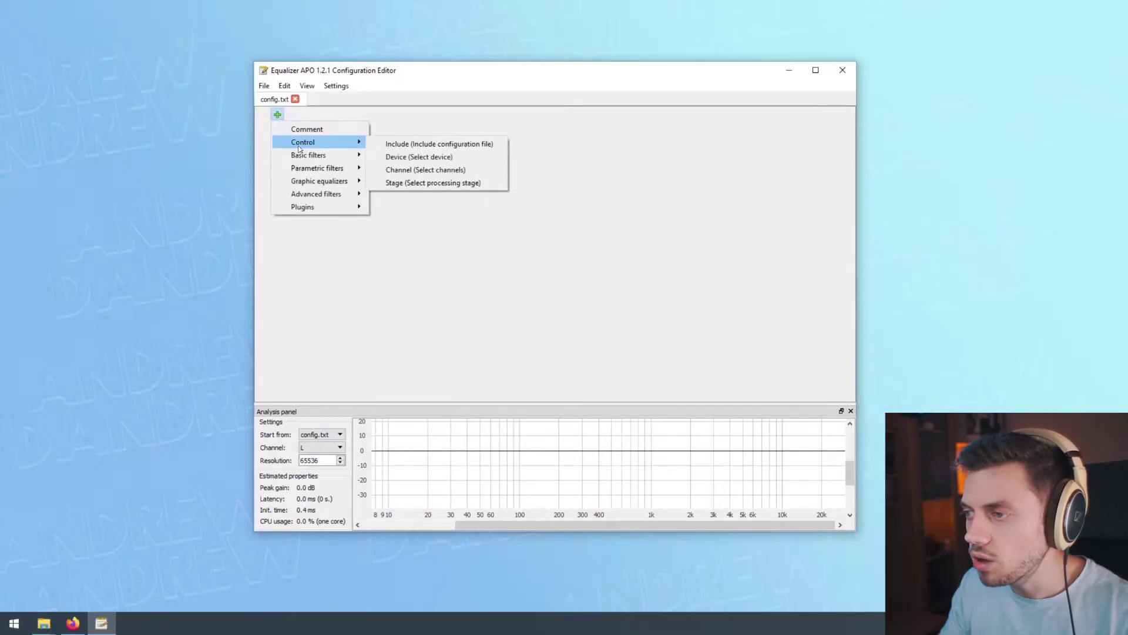
click(419, 144)
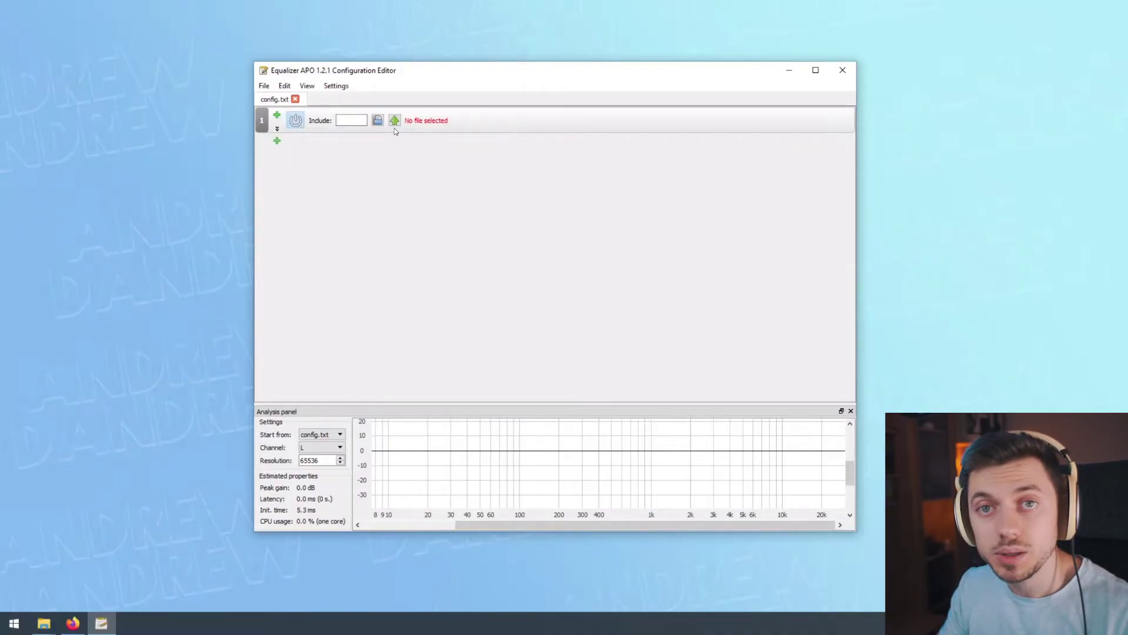
click(378, 121)
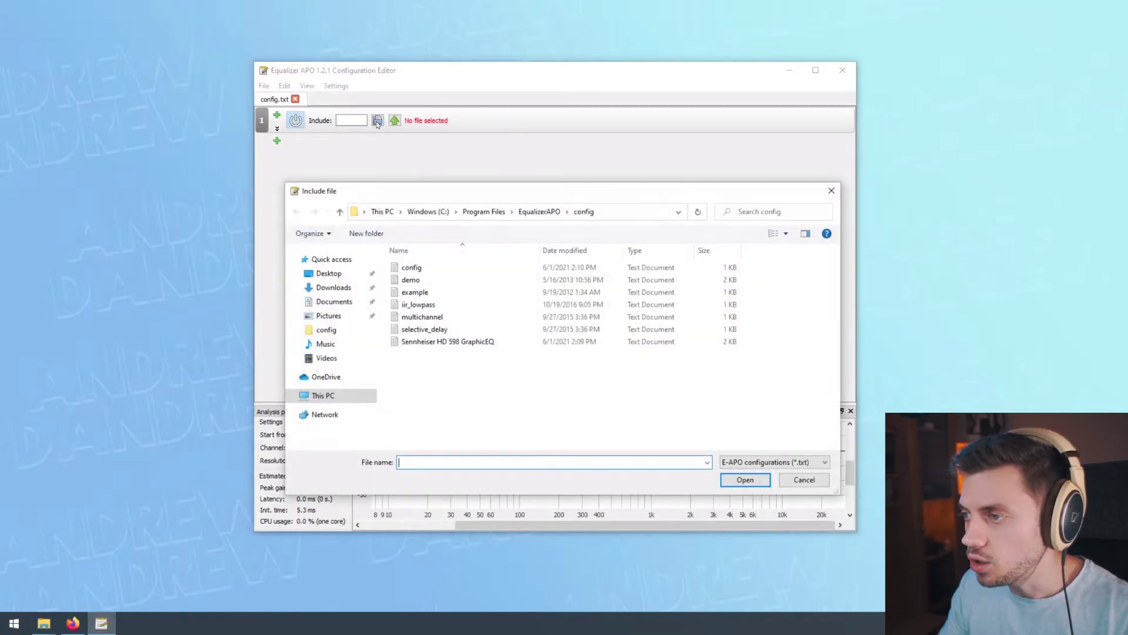
click(454, 346)
click(746, 480)
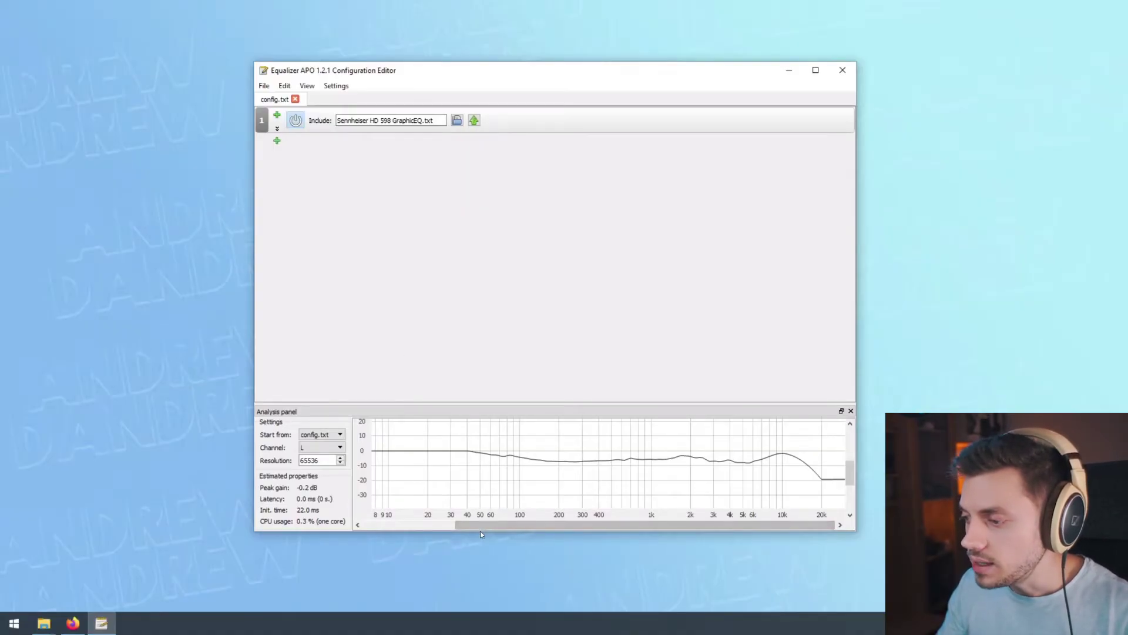
drag(479, 524, 414, 528)
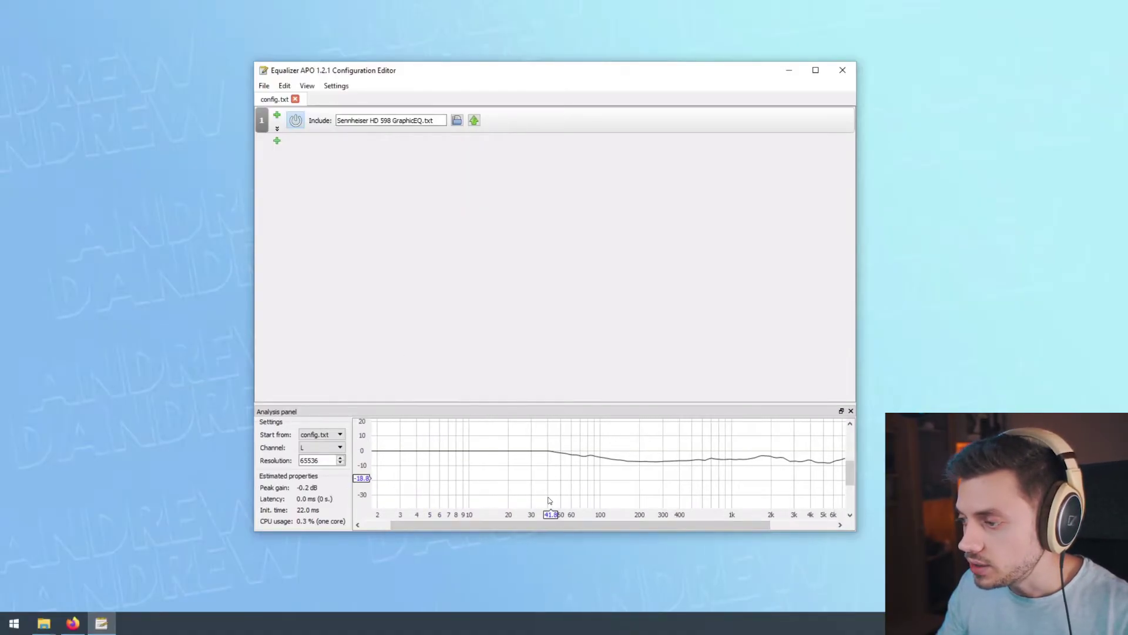
drag(537, 528, 640, 537)
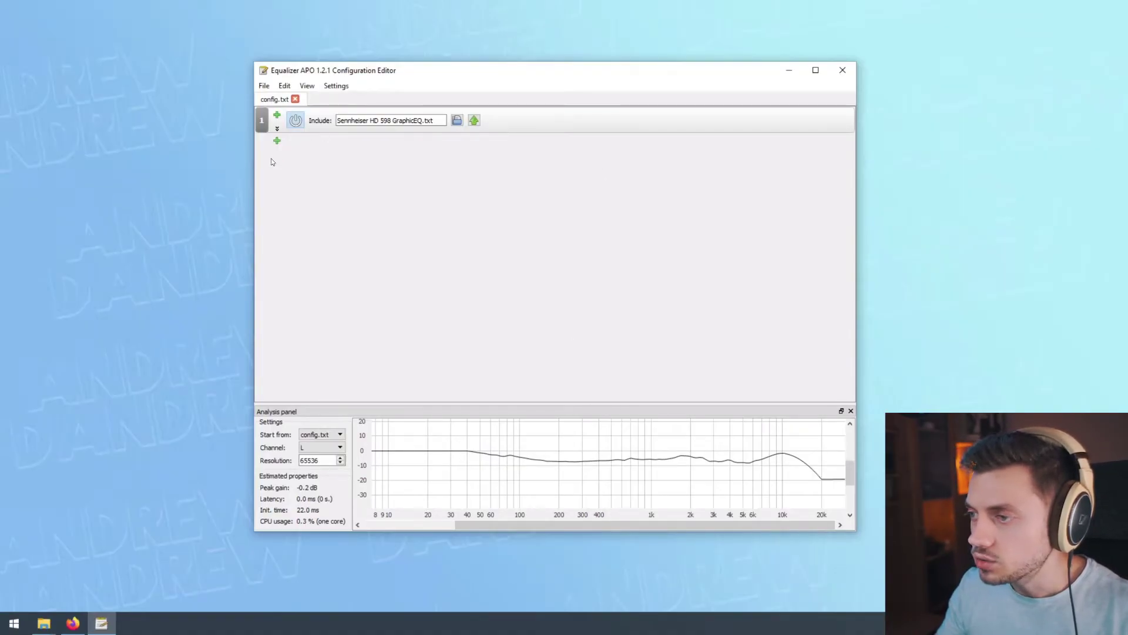
click(276, 142)
mouse_move(313, 172)
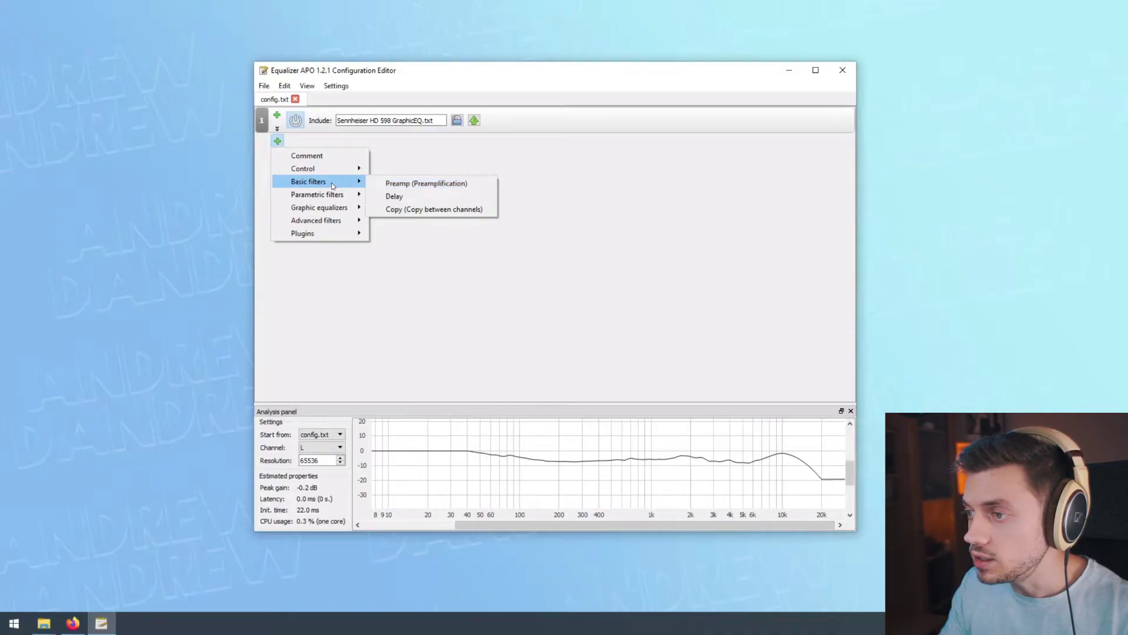
Add a Preamp filter, move it above the Include row, and set its gain to -6.00 dB.
click(417, 187)
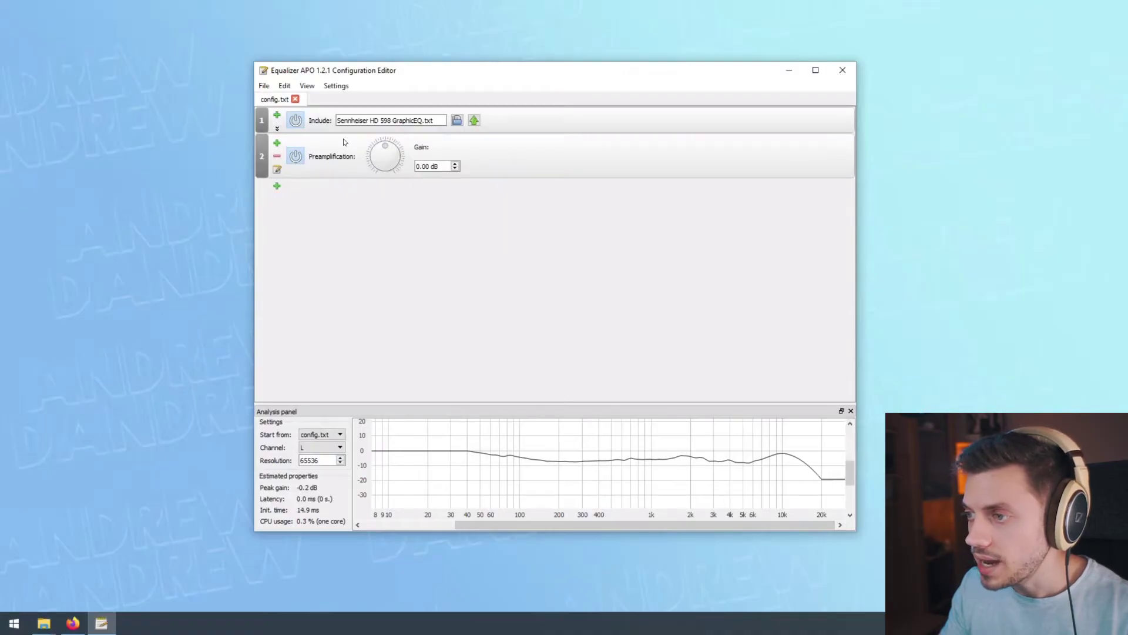
click(345, 142)
drag(262, 150, 266, 110)
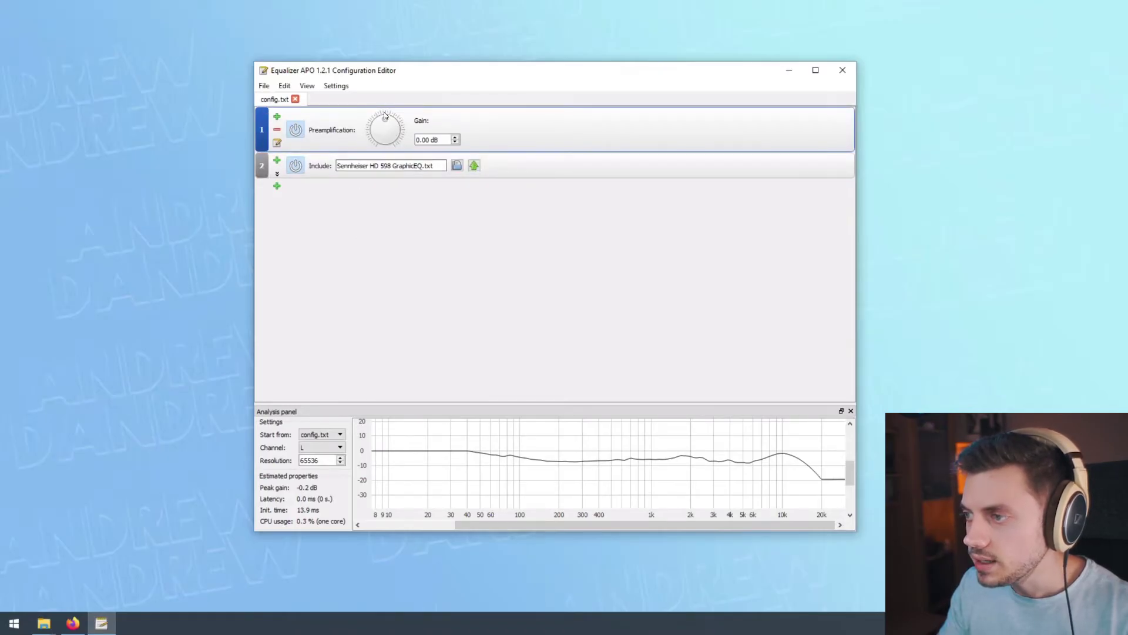
drag(386, 116, 377, 123)
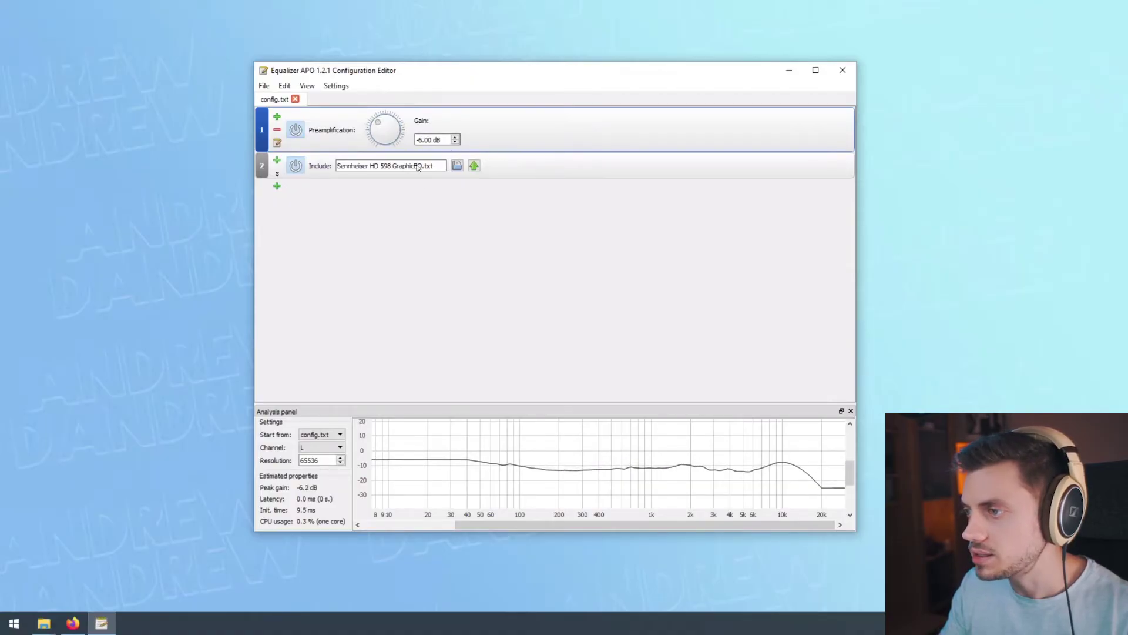
click(462, 270)
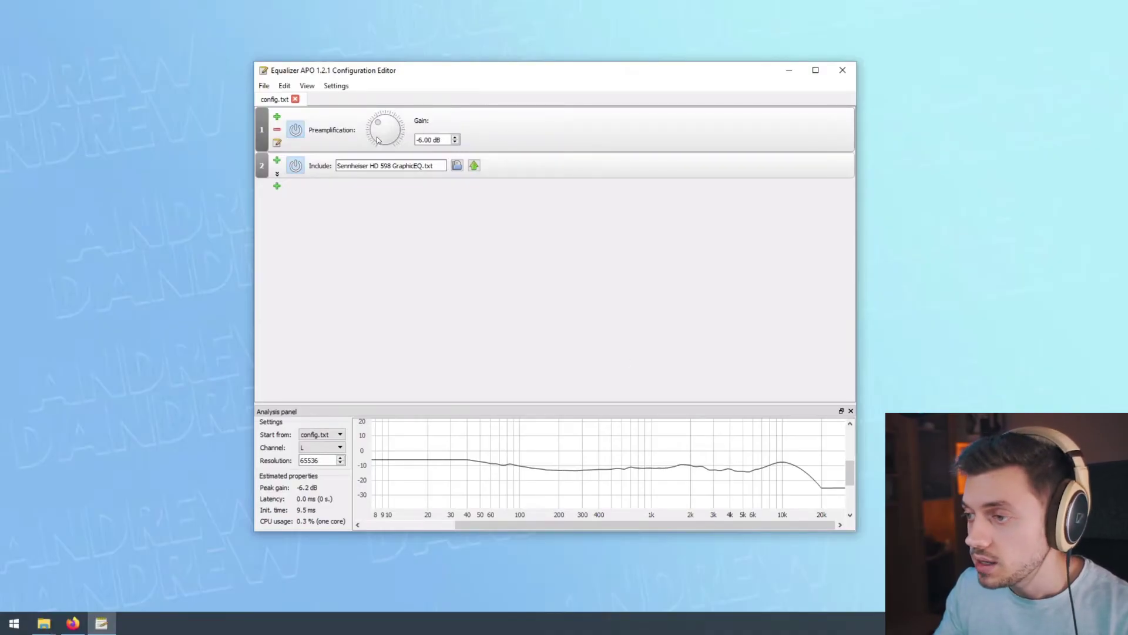
Show the add-filter menu below row 2, expanding the Basic filters and Plugins submenus.
click(277, 187)
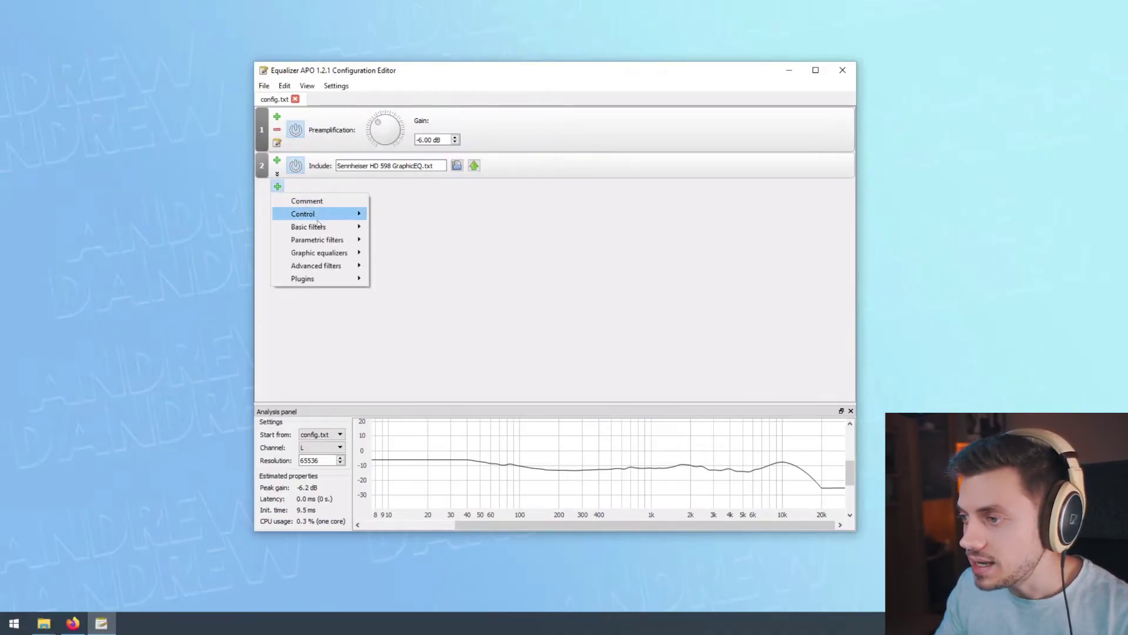
mouse_move(317, 226)
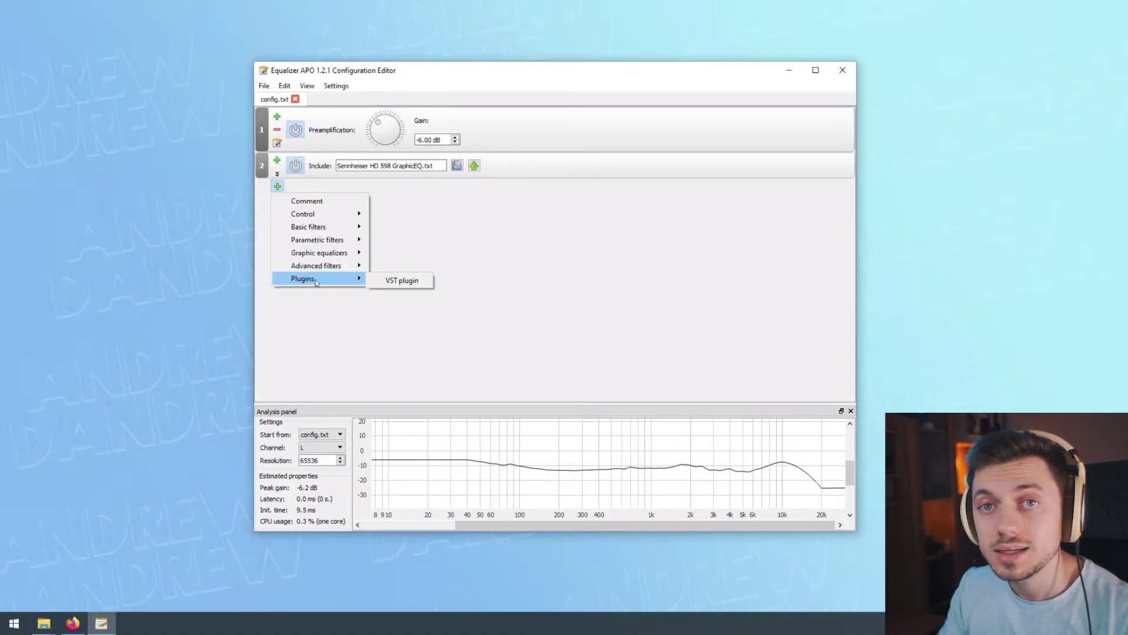
Insert an empty VST plugin filter as row 3, below the HD 598 GraphicEQ include.
click(401, 281)
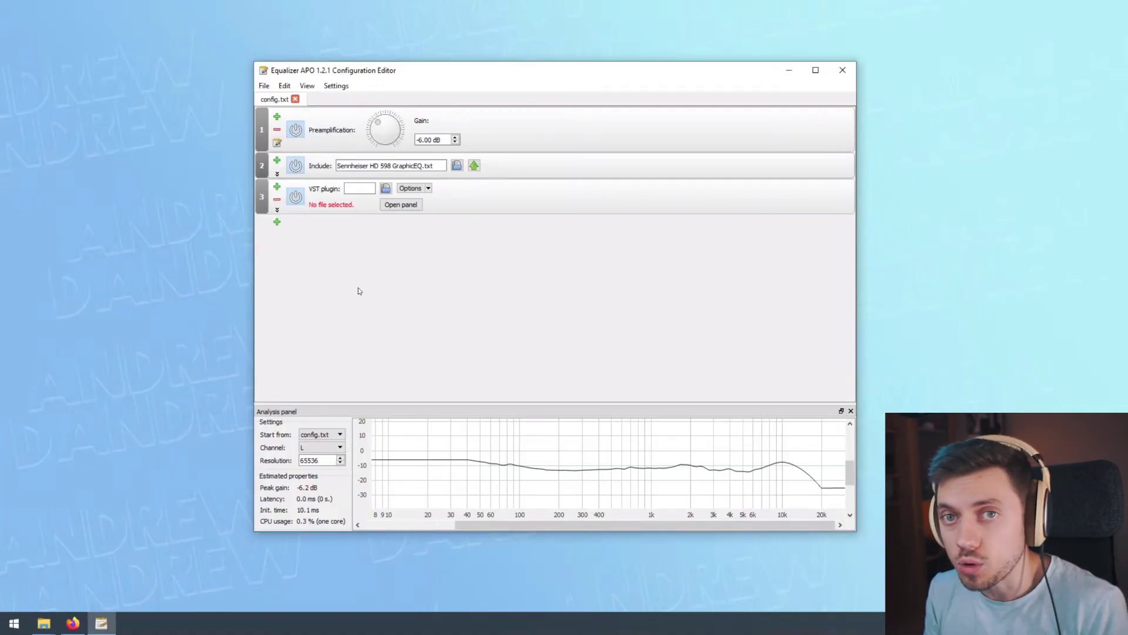
Try loading jb_isone_pro.dll as the VST plugin, then remove the VST row after the architecture error.
click(385, 188)
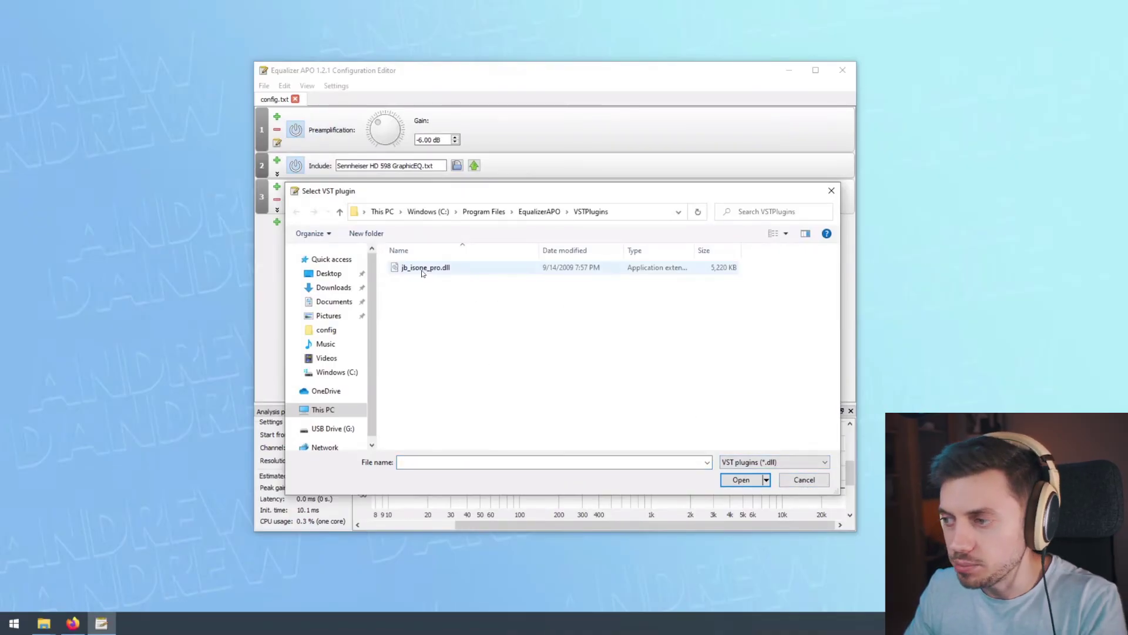
double_click(422, 272)
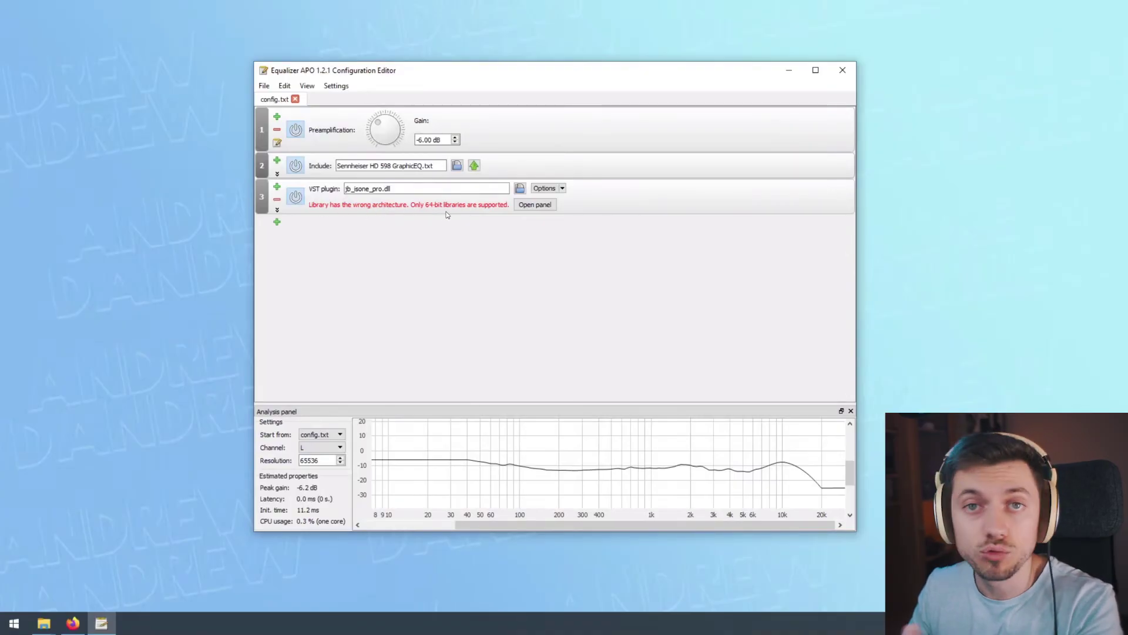
click(519, 188)
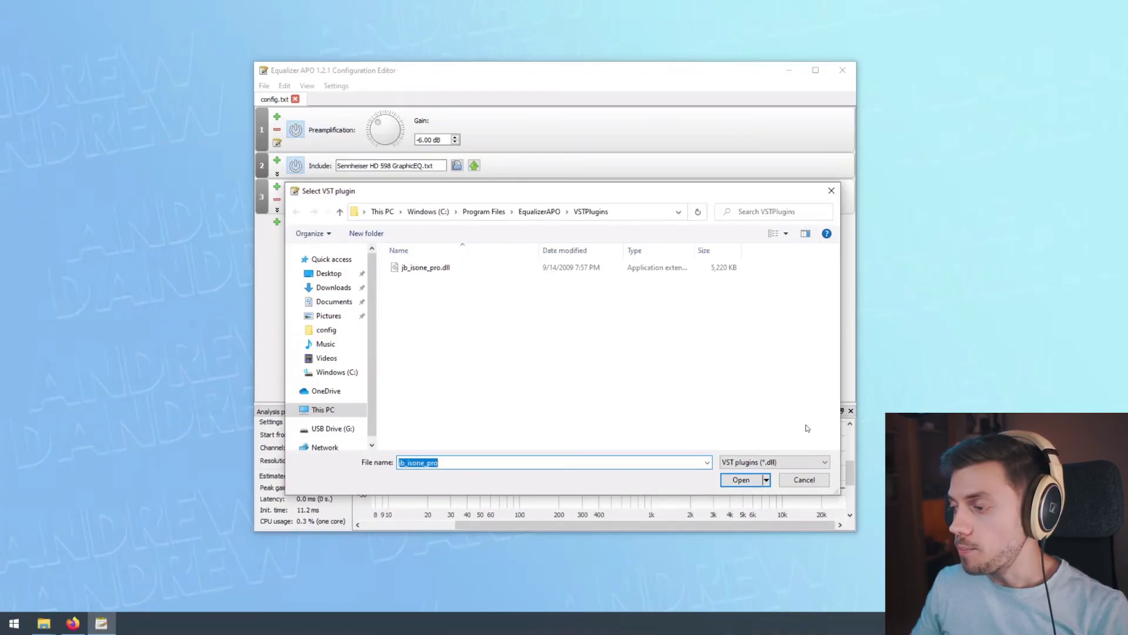
click(741, 479)
click(277, 199)
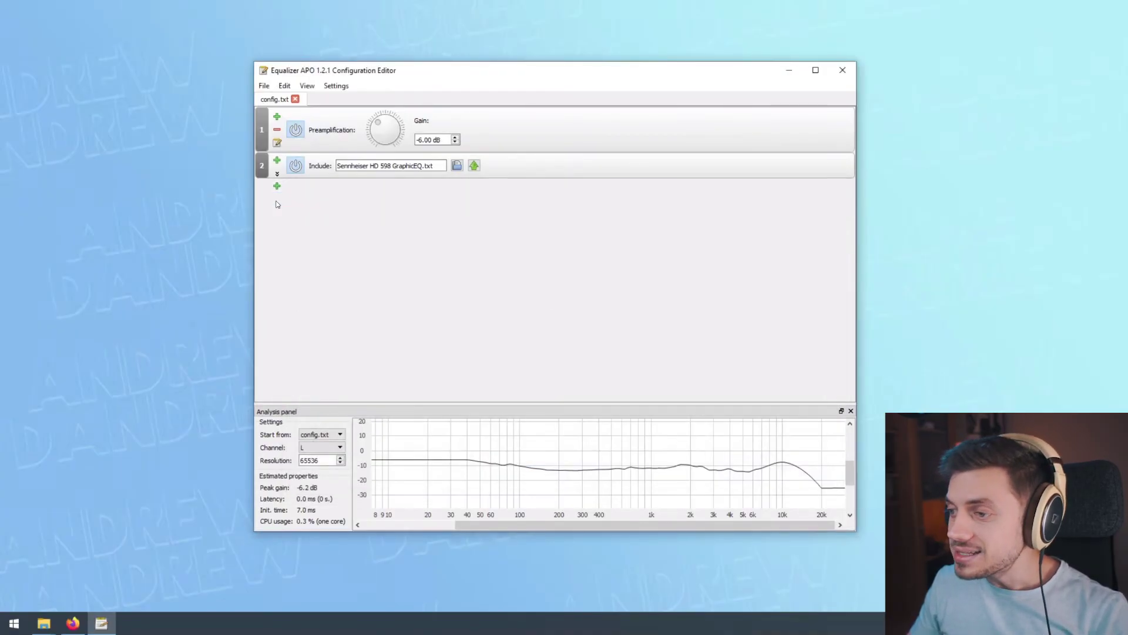
Show the add-filter menu below the HD 598 GraphicEQ include in row 2.
click(278, 186)
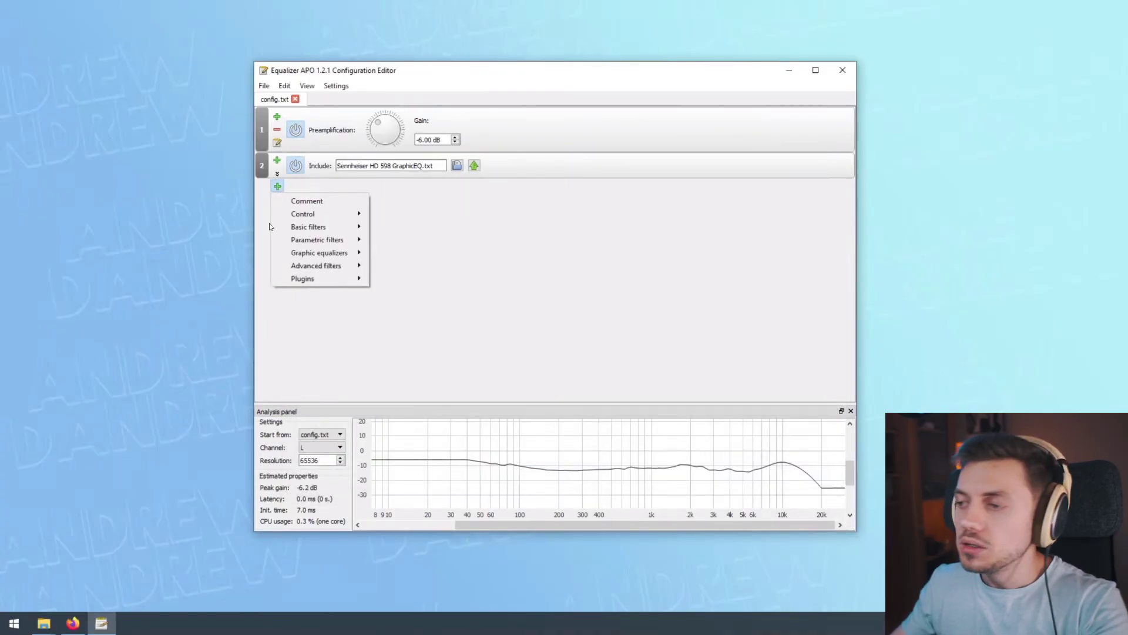